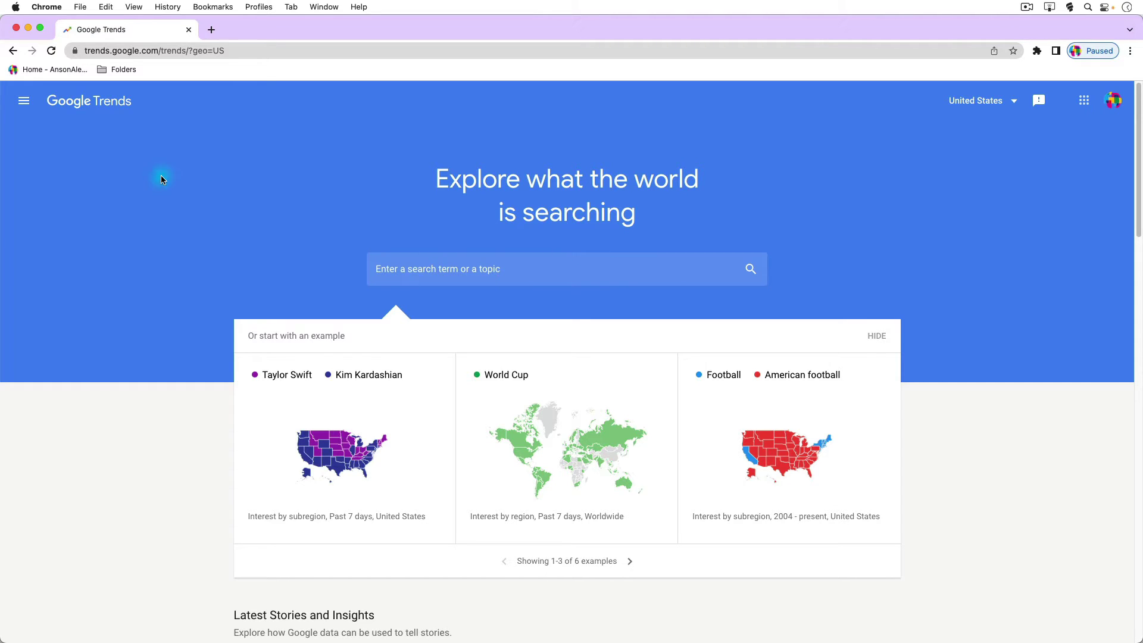
# Look over the site navigation menu, close it, and scroll down the home page
pyautogui.click(29, 106)
pyautogui.click(28, 106)
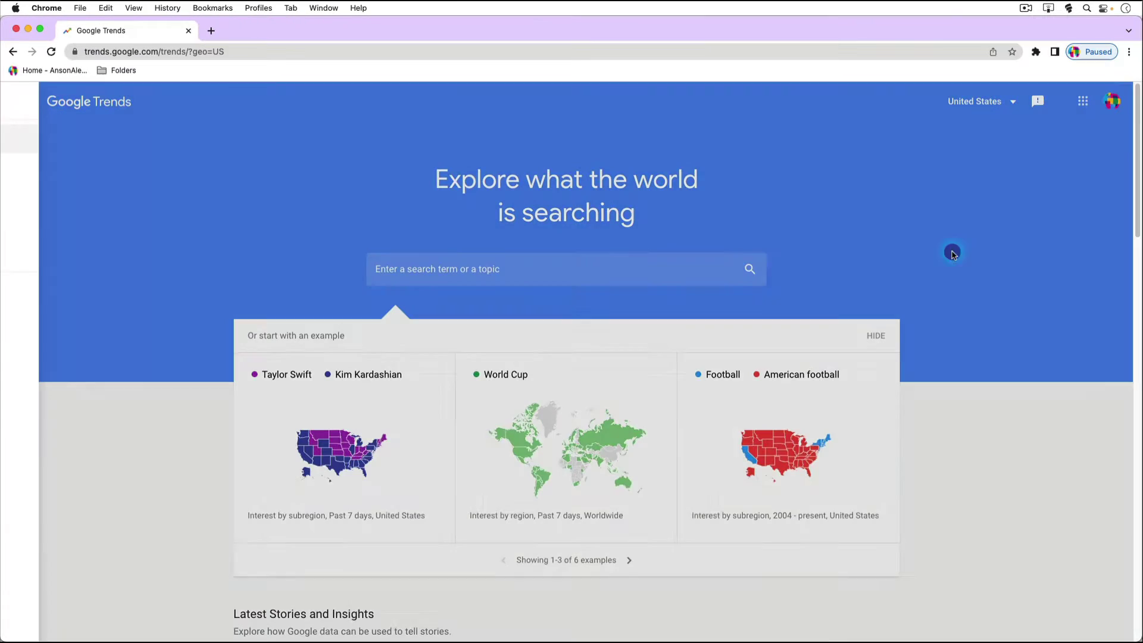
pyautogui.click(951, 258)
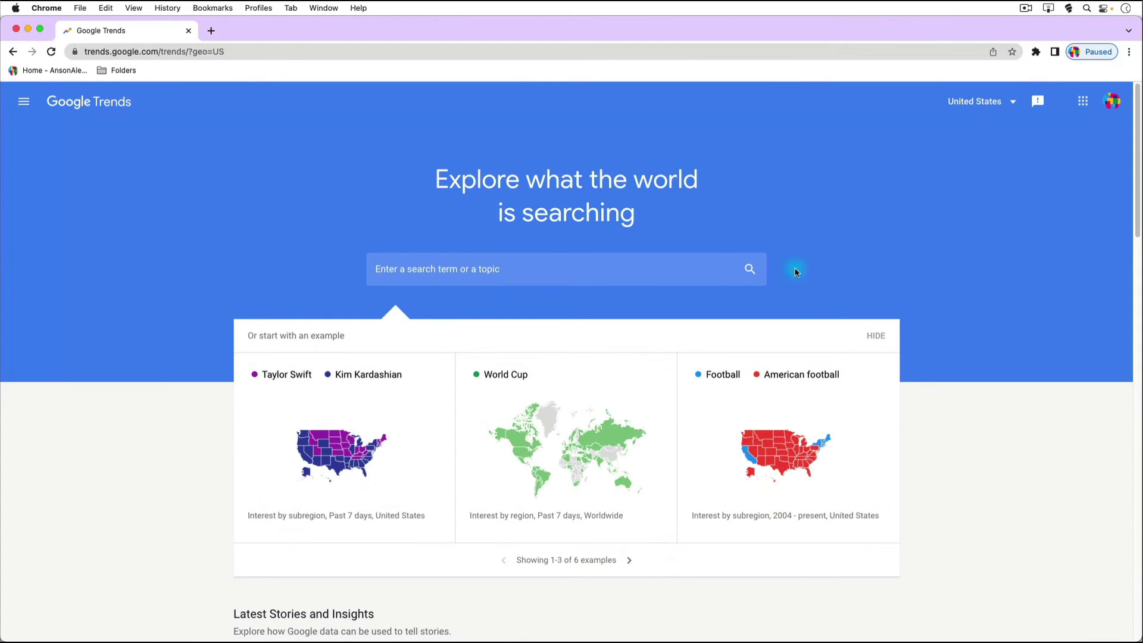
pyautogui.scroll(-2, 931, 295)
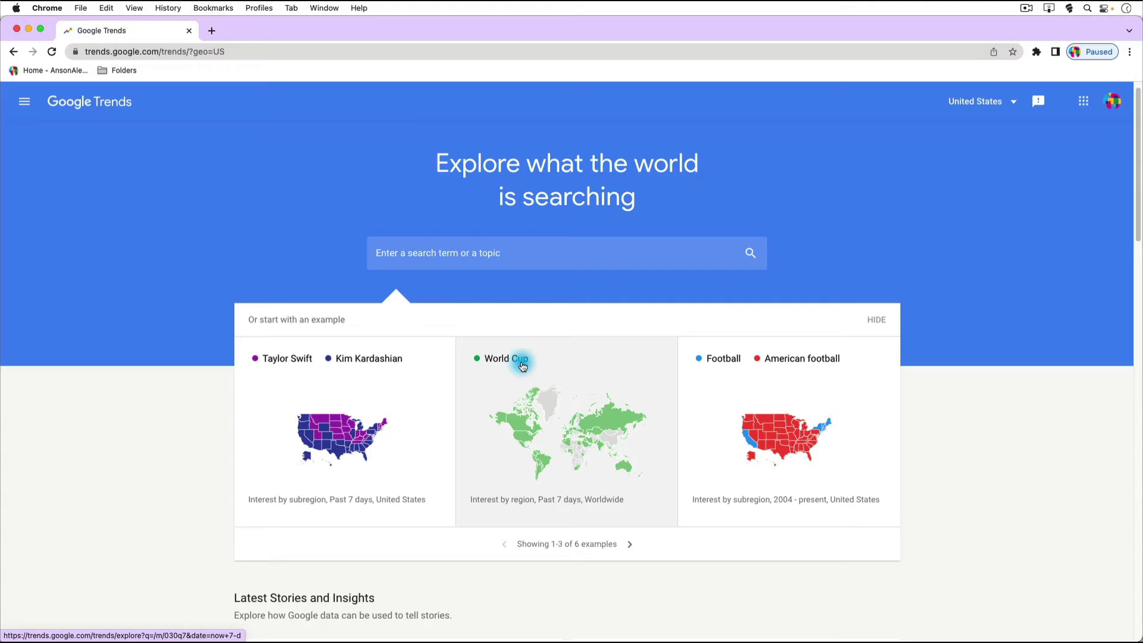
# Open the World Cup example and limit it to the past 30 days
pyautogui.click(523, 366)
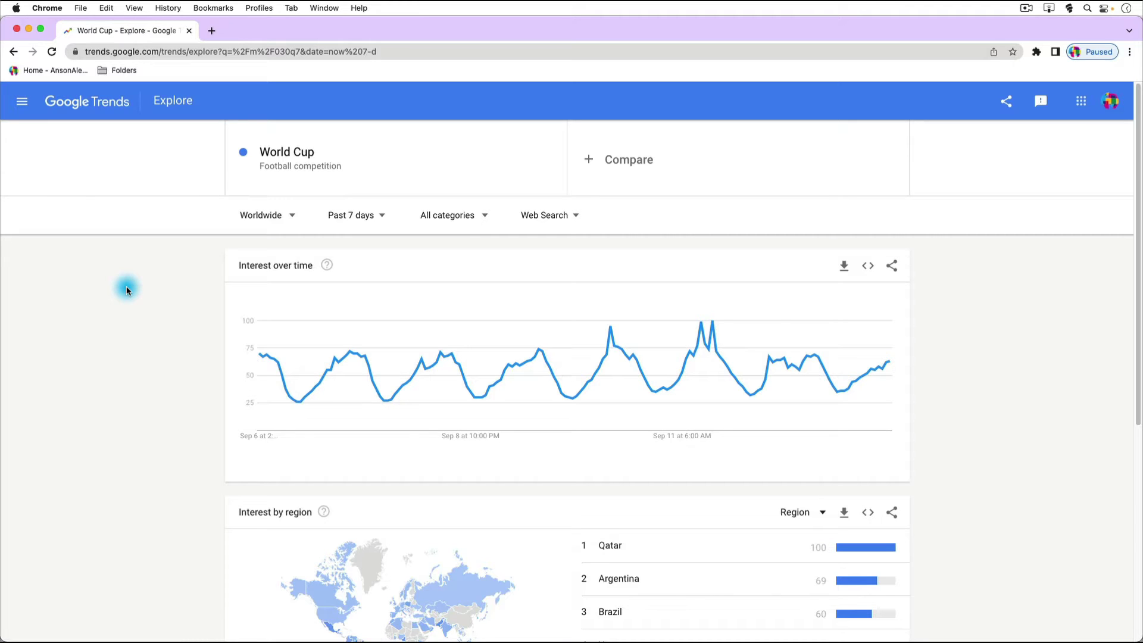
pyautogui.click(385, 218)
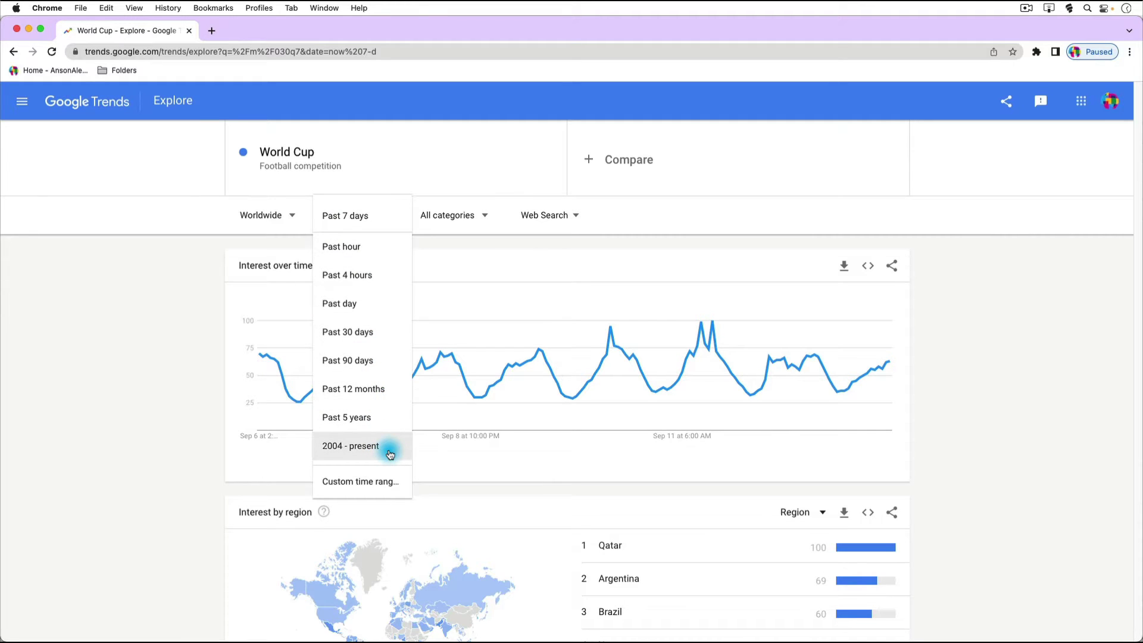
pyautogui.click(378, 331)
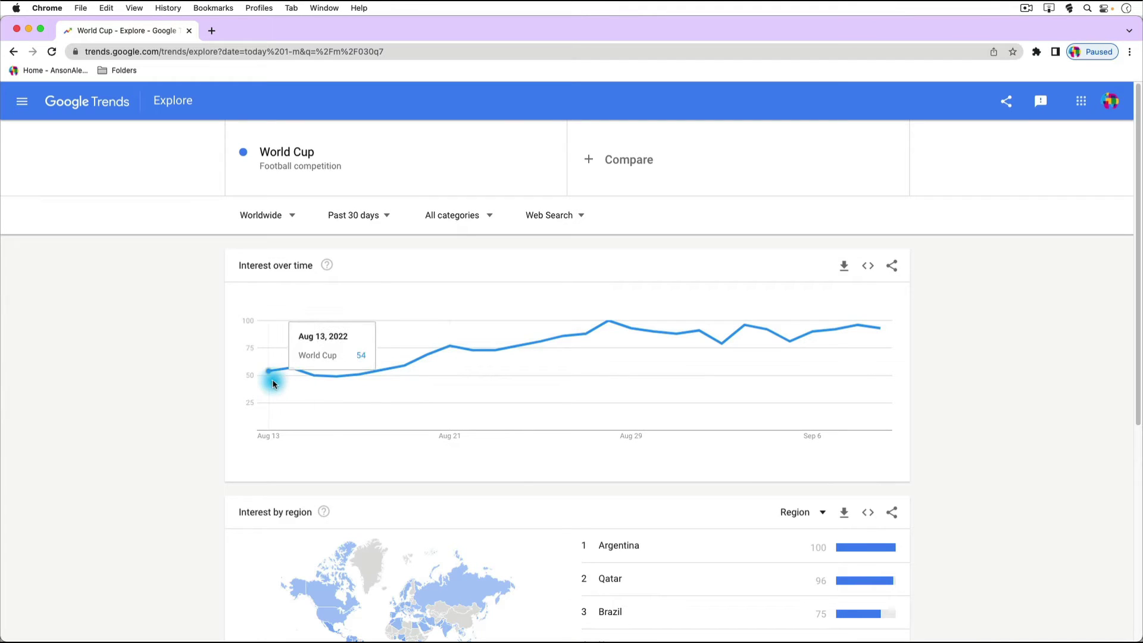
# Open the All categories list and browse through the categories
pyautogui.click(489, 221)
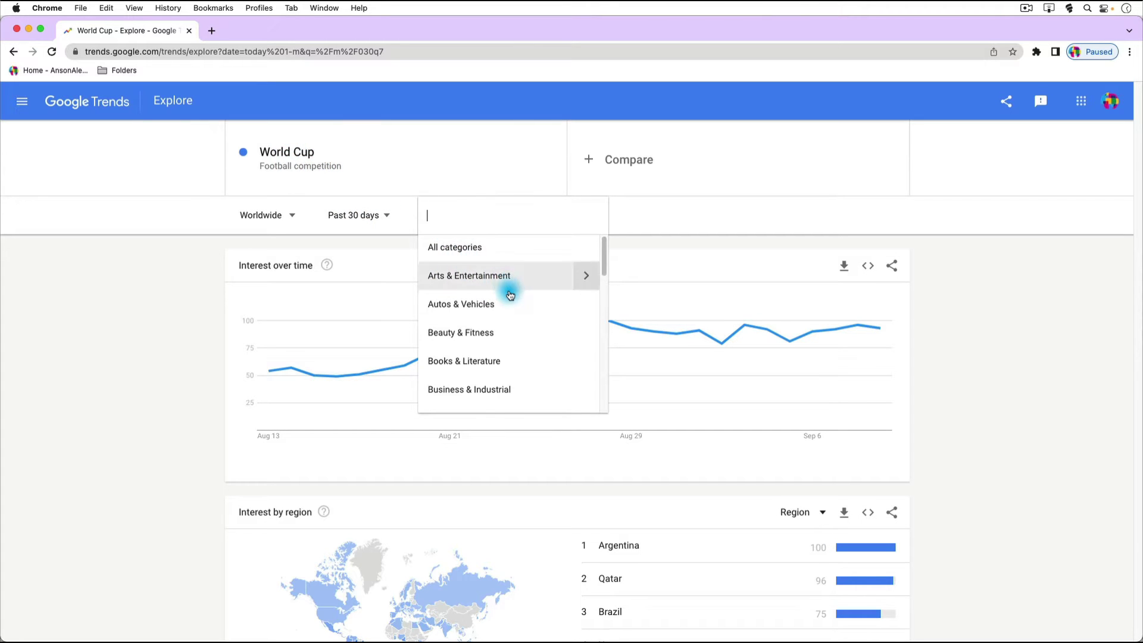
pyautogui.scroll(-1, 508, 292)
pyautogui.scroll(-1, 509, 301)
pyautogui.scroll(-2, 510, 304)
pyautogui.scroll(-2, 510, 304)
pyautogui.scroll(-2, 511, 304)
pyautogui.scroll(-1, 510, 303)
pyautogui.scroll(-3, 511, 304)
pyautogui.scroll(-2, 510, 304)
pyautogui.scroll(-1, 510, 304)
pyautogui.scroll(2, 510, 303)
pyautogui.scroll(3, 510, 303)
# Close the categories list and show the image, news, Shopping and YouTube search options
pyautogui.click(487, 167)
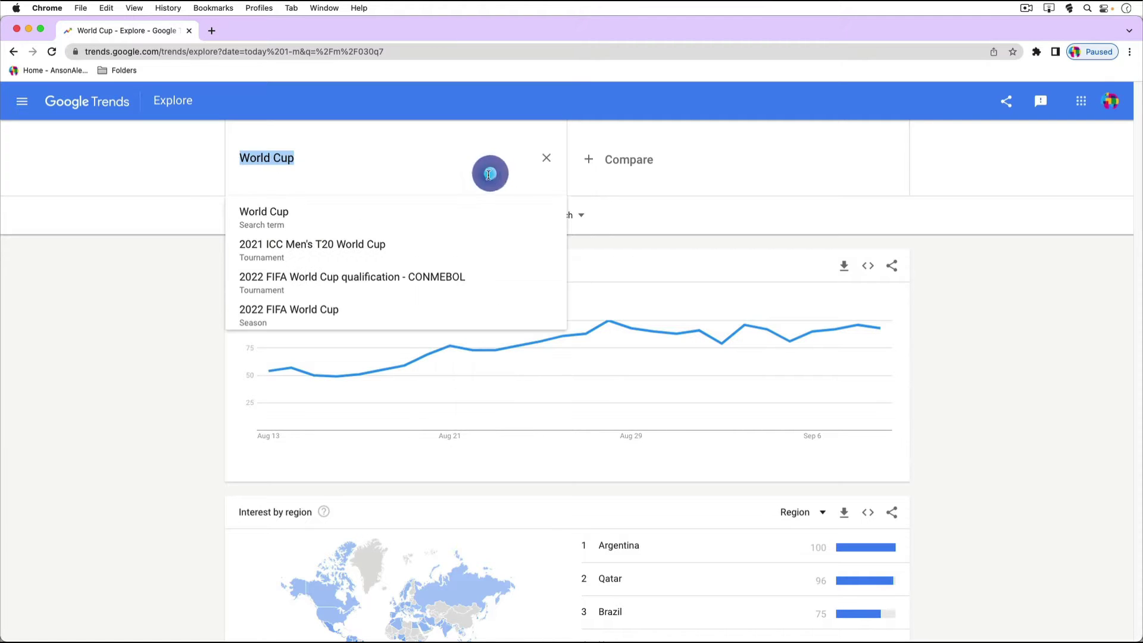
pyautogui.click(740, 208)
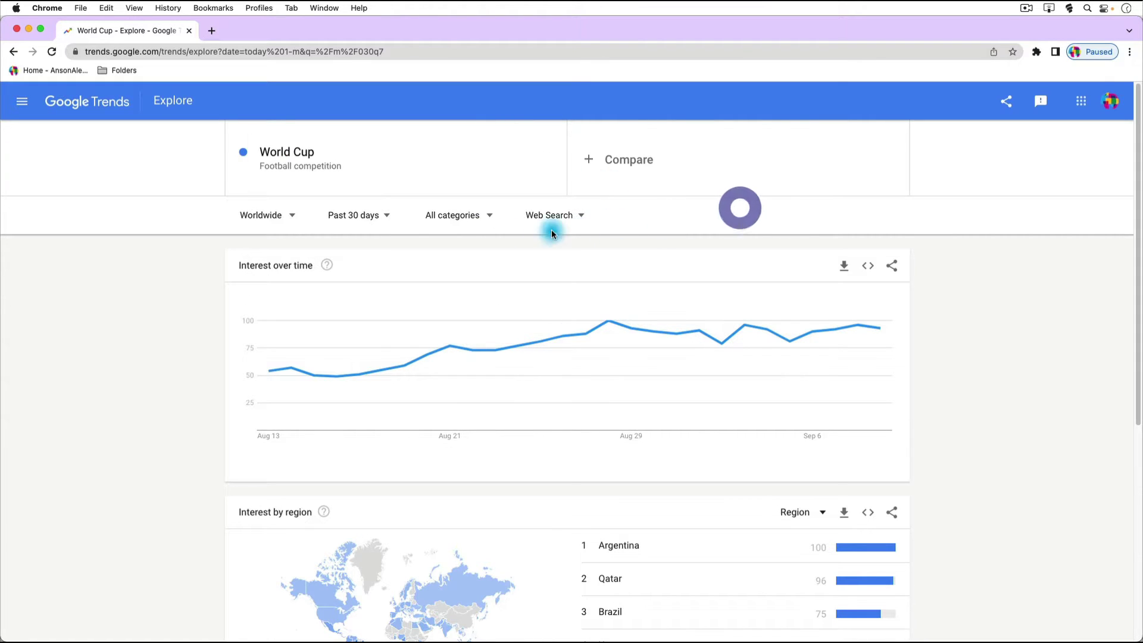
pyautogui.click(580, 219)
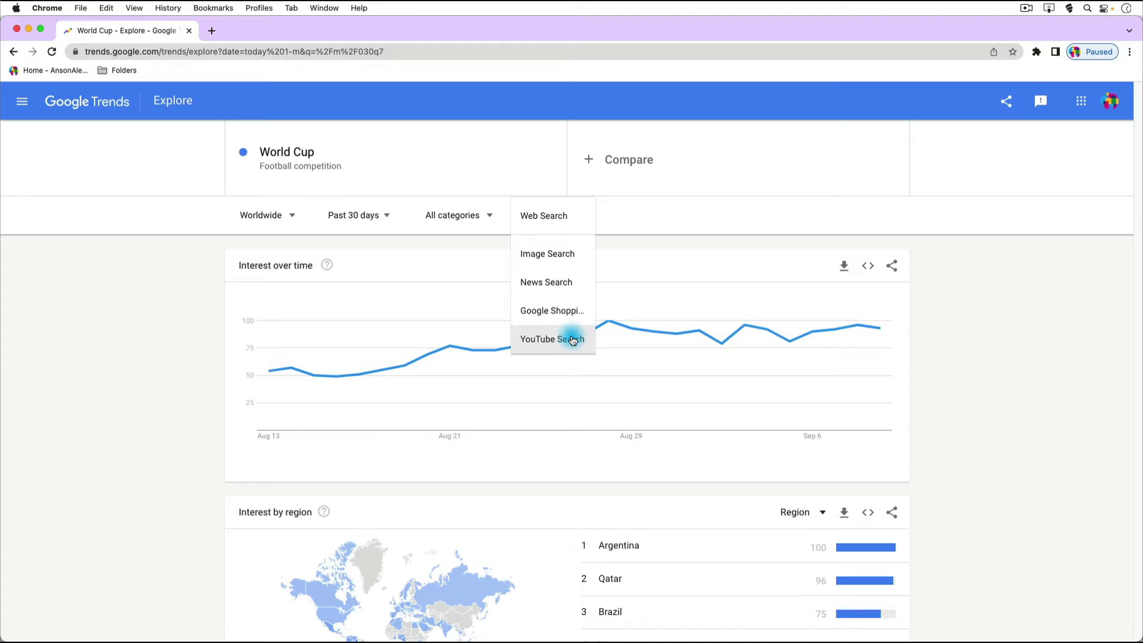
pyautogui.click(186, 311)
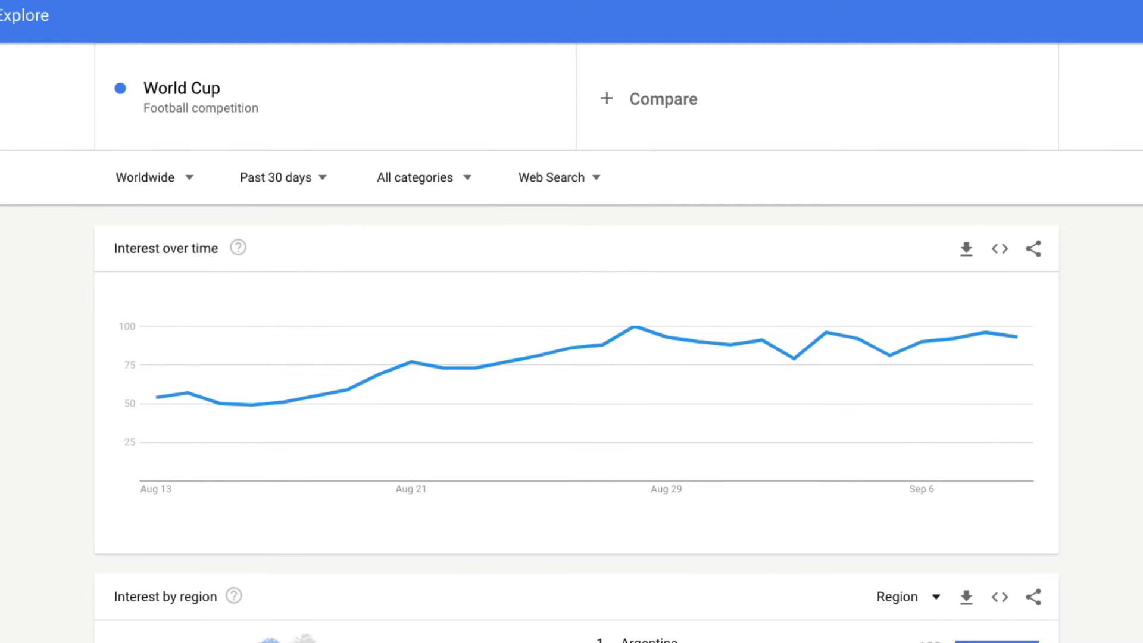
pyautogui.click(303, 404)
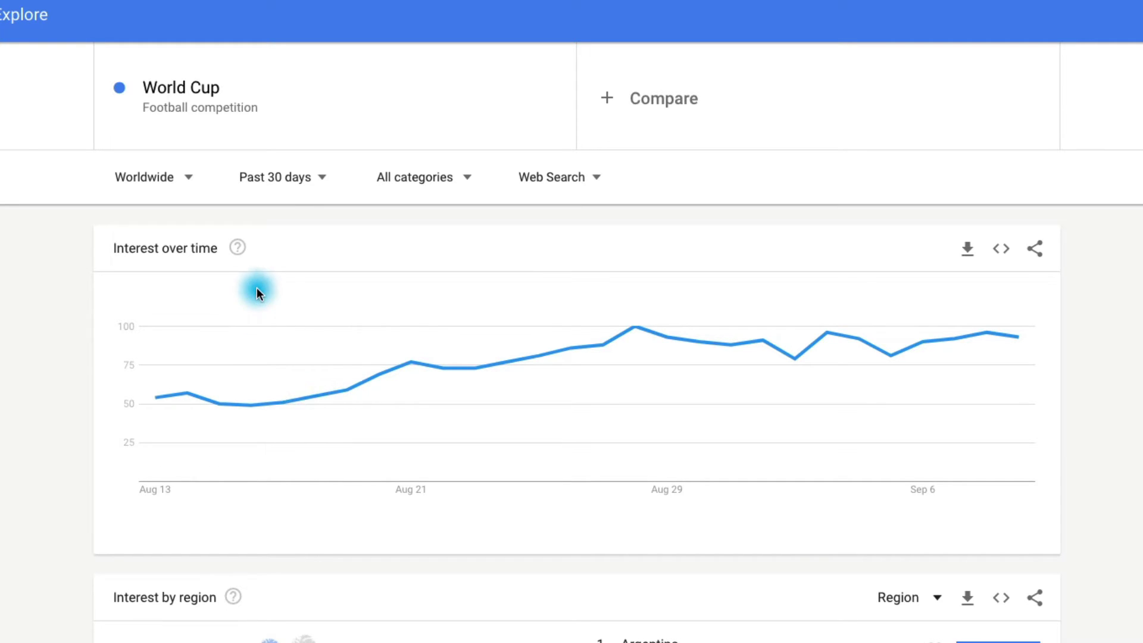
pyautogui.click(238, 248)
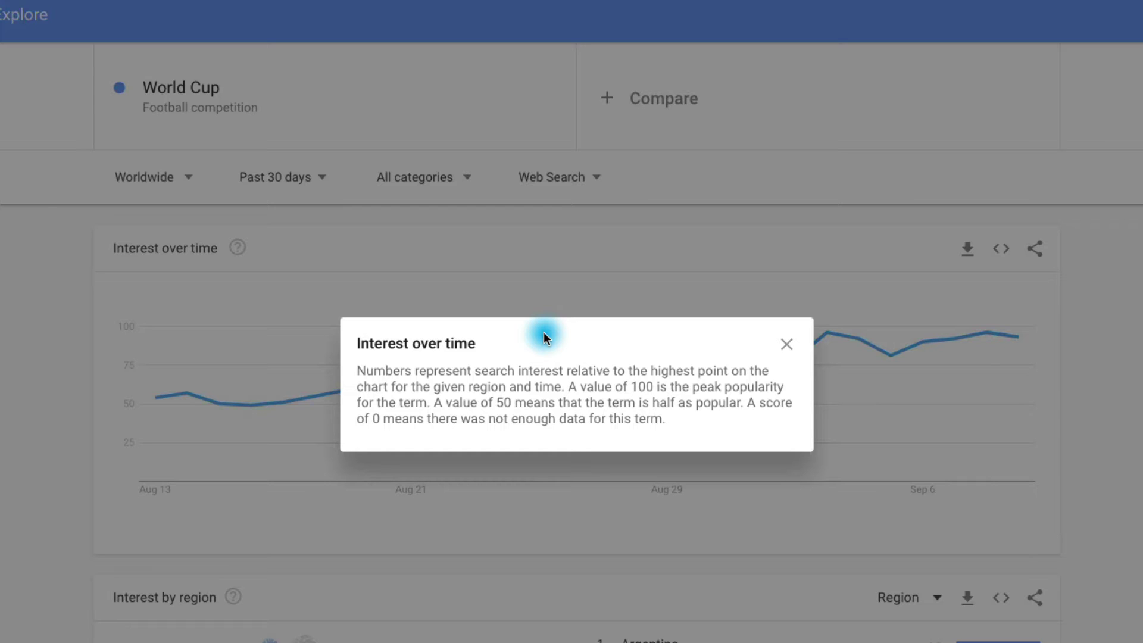
pyautogui.click(777, 345)
pyautogui.moveTo(159, 397)
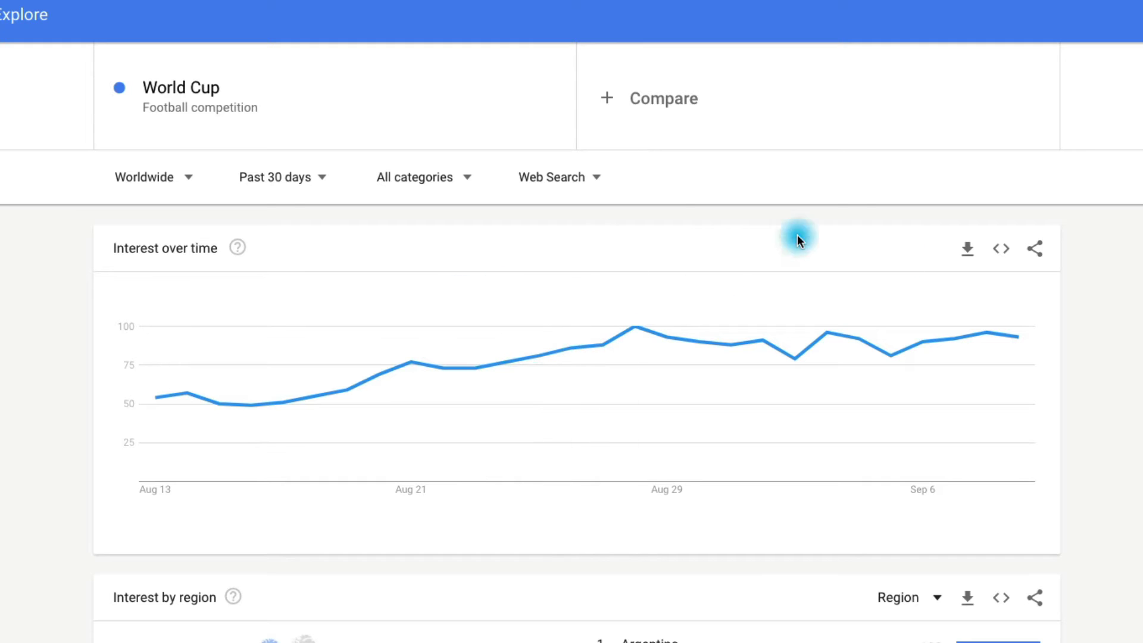
# Extend the World Cup chart's time range to 2004 - present
pyautogui.click(287, 180)
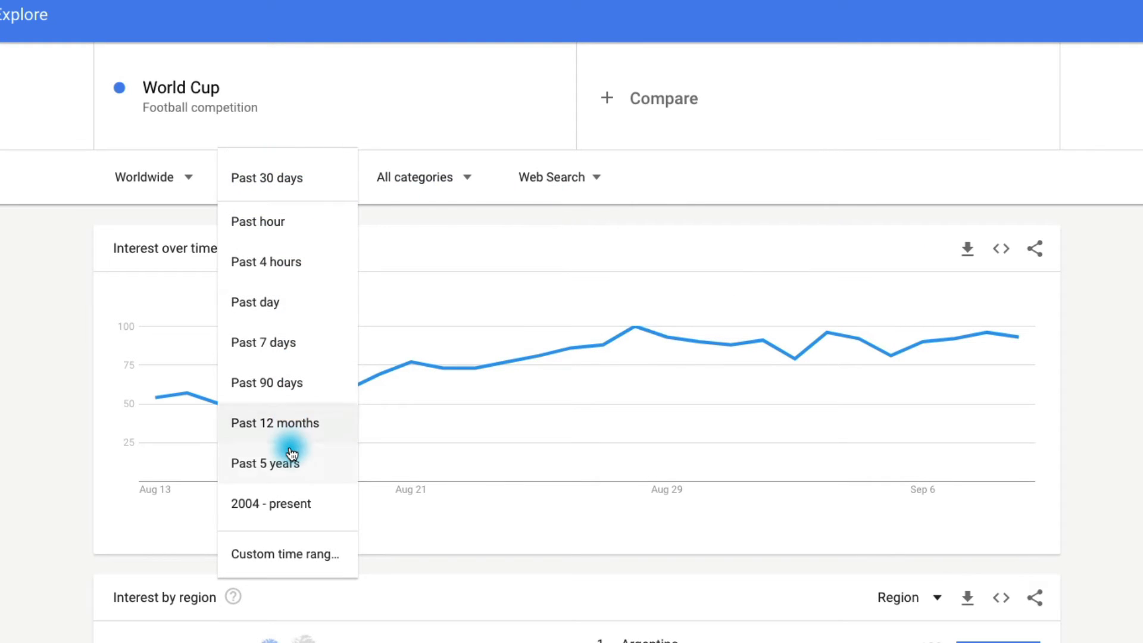
pyautogui.click(289, 503)
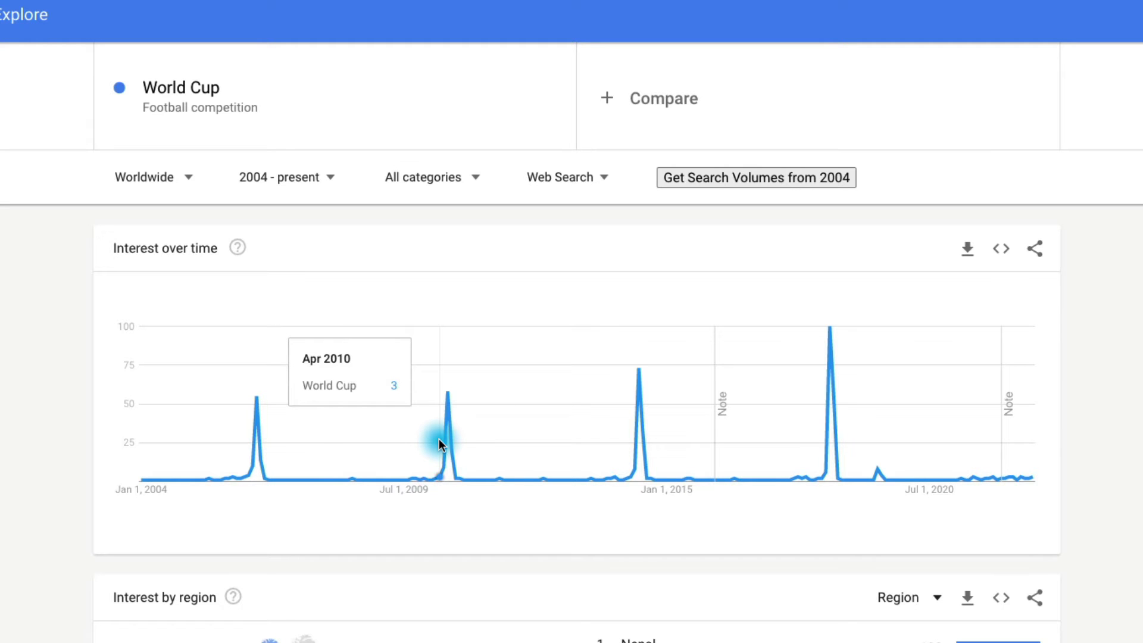
# Scroll down to the Nepal-led regional ranking and the related topics and queries
pyautogui.click(1, 395)
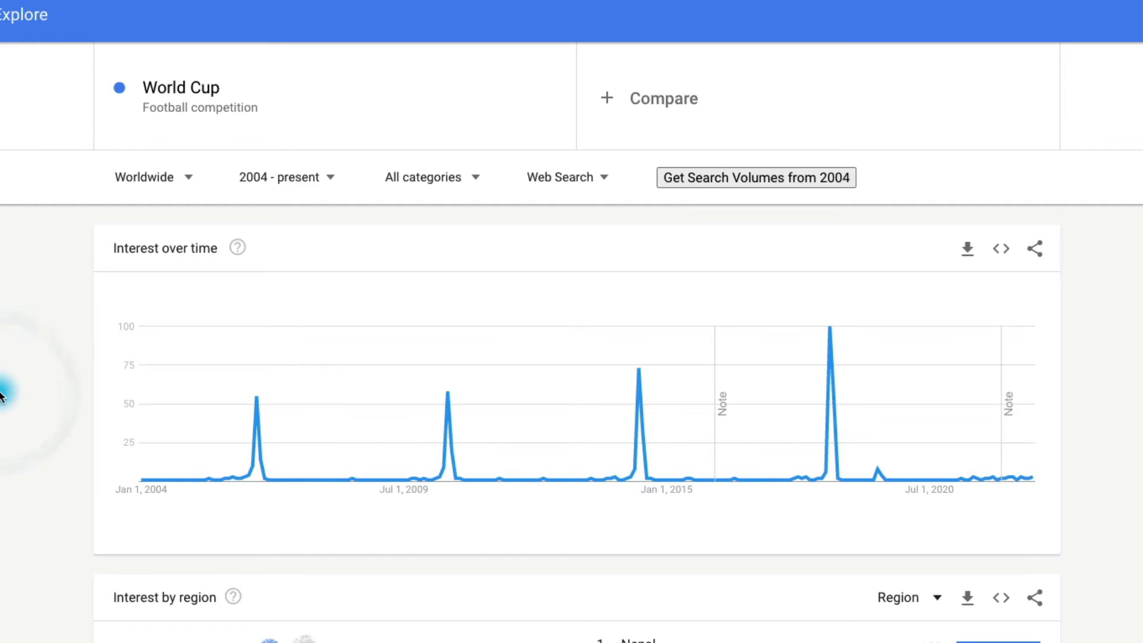
pyautogui.scroll(-3, 2, 396)
pyautogui.scroll(-4, 2, 395)
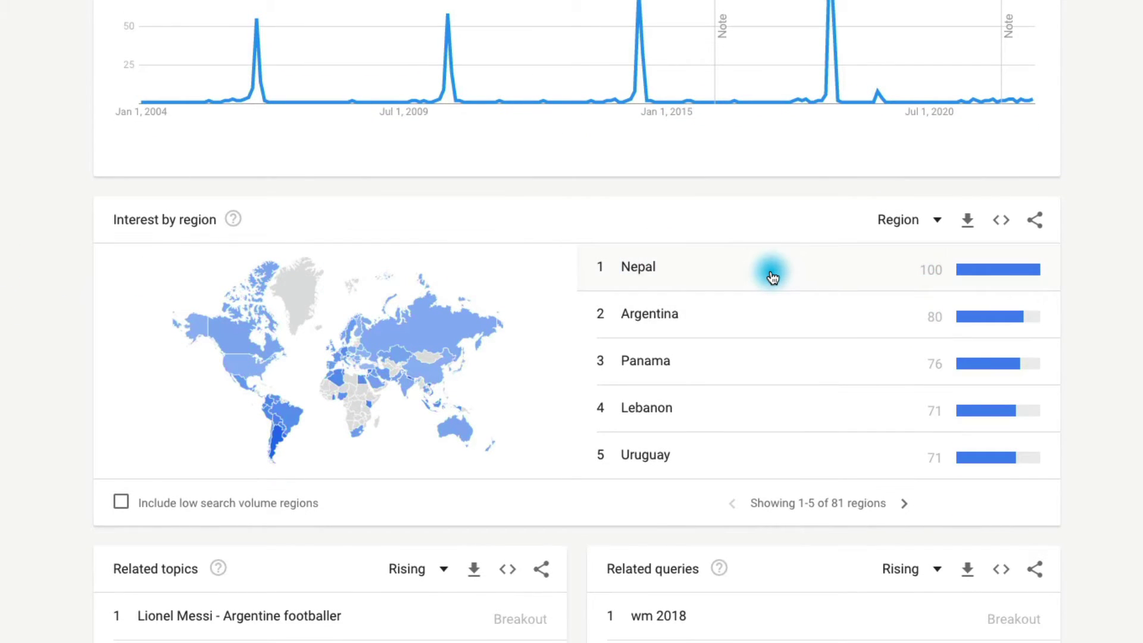
pyautogui.scroll(1, 768, 277)
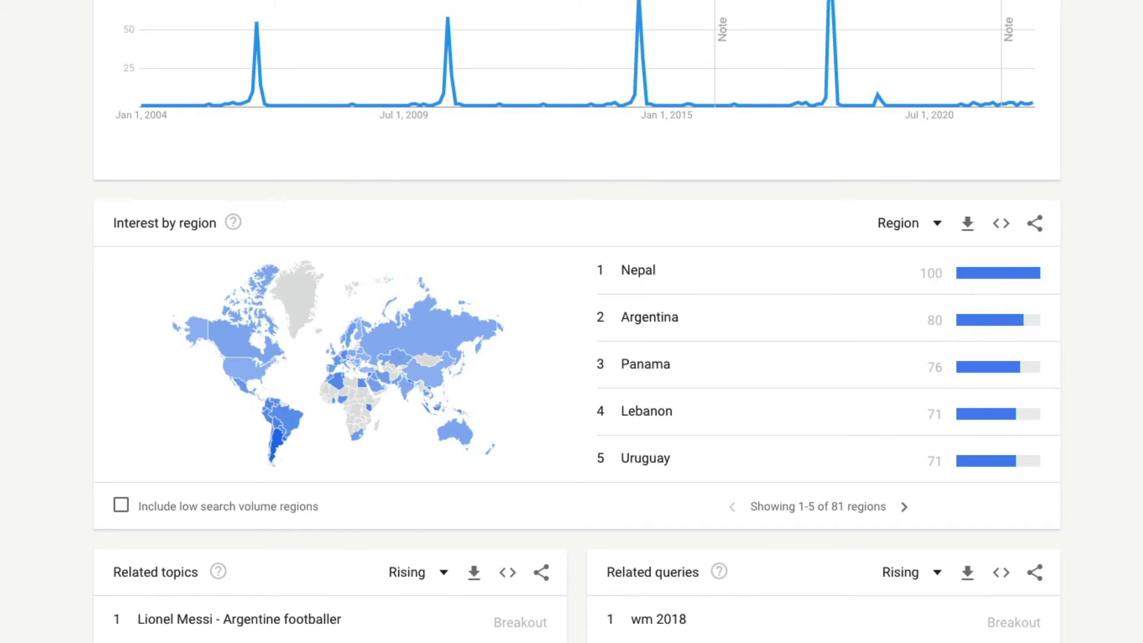
pyautogui.scroll(-1, 864, 277)
pyautogui.scroll(-3, 576, 321)
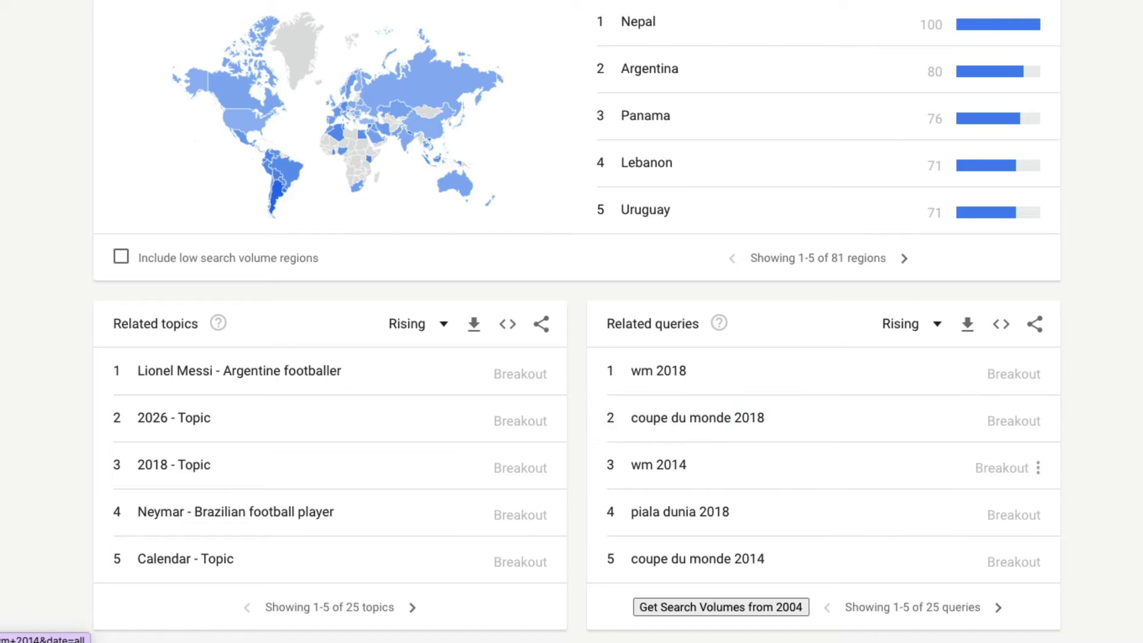
# Switch the World Cup time range to Past day and review the Qatar-led regional ranking
pyautogui.scroll(8, 1139, 423)
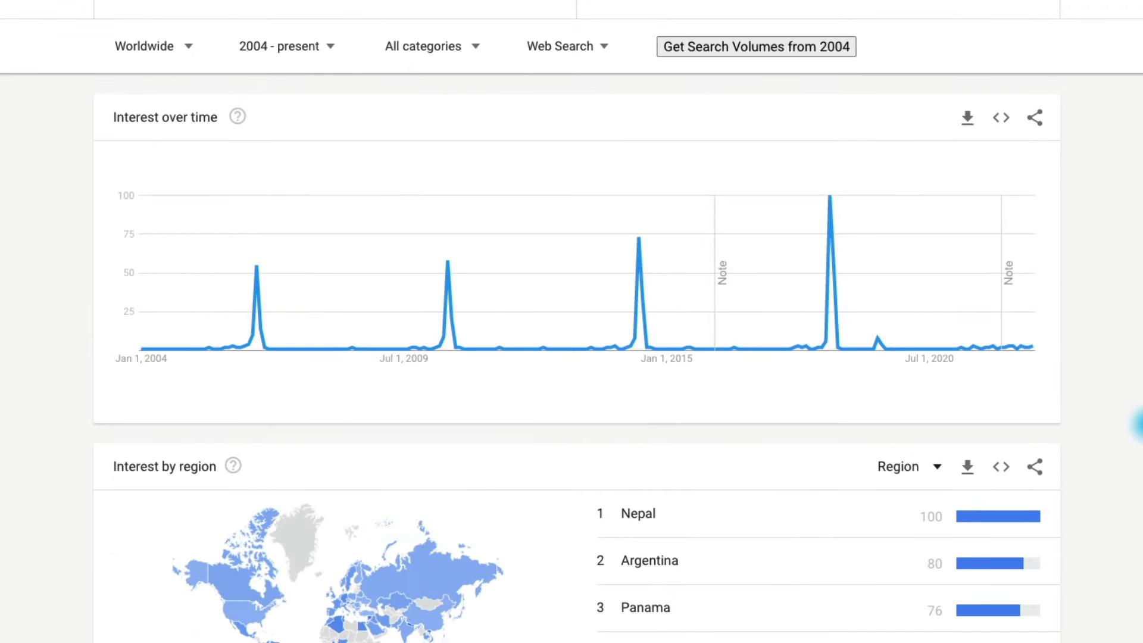
pyautogui.click(300, 46)
pyautogui.click(278, 171)
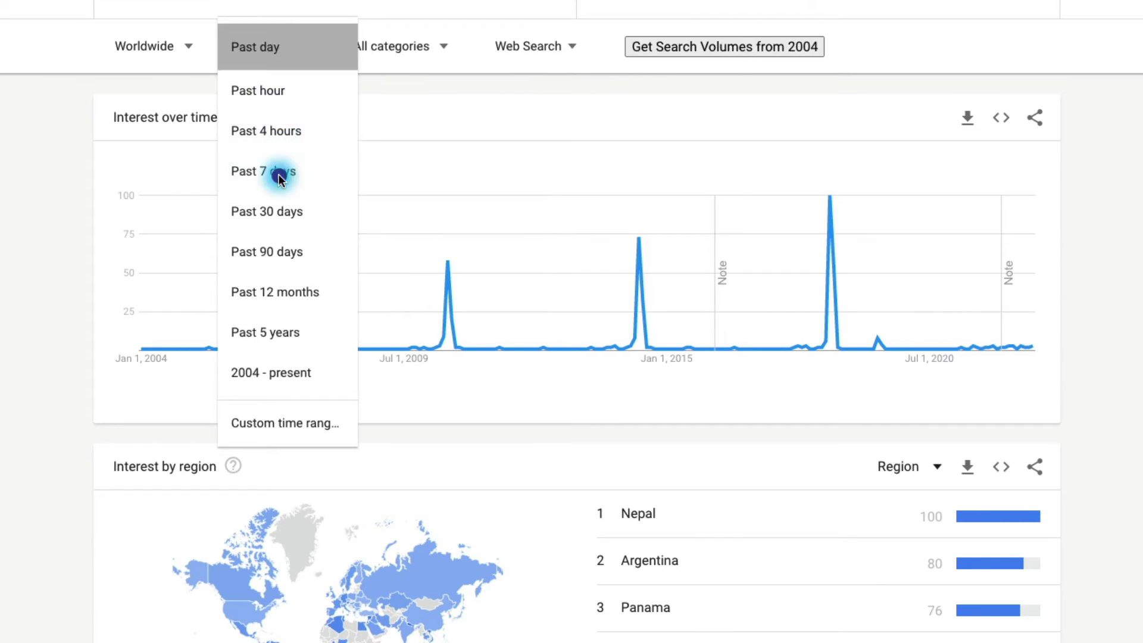
pyautogui.scroll(-1, 571, 321)
pyautogui.scroll(-7, 572, 321)
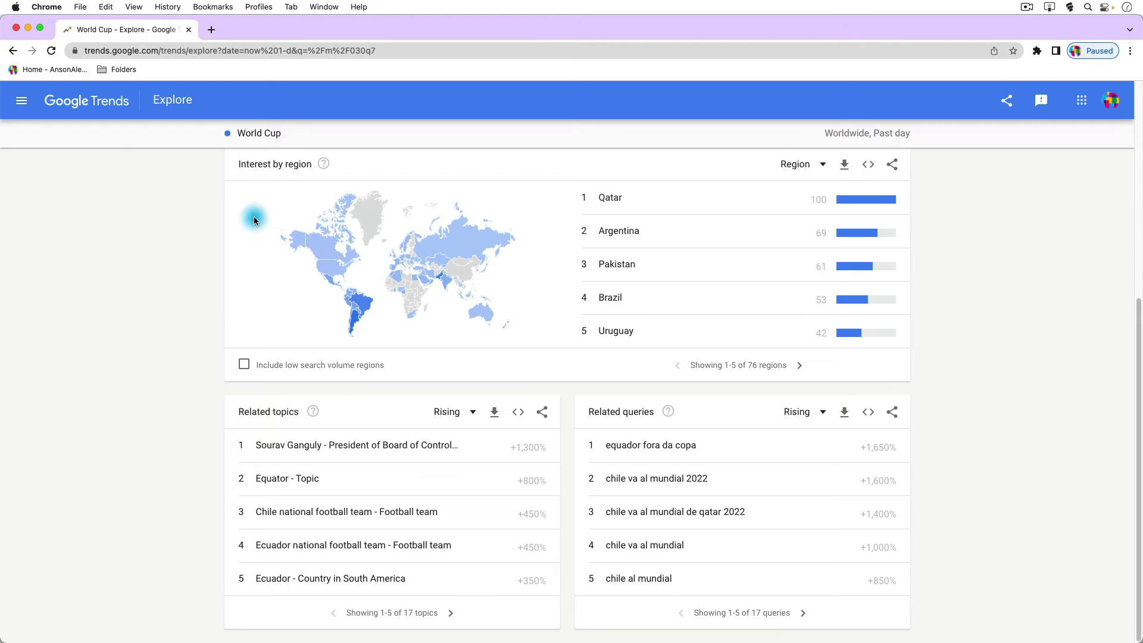
# Go to Subscriptions and open a new Worldwide, weekly topic subscription form
pyautogui.click(22, 101)
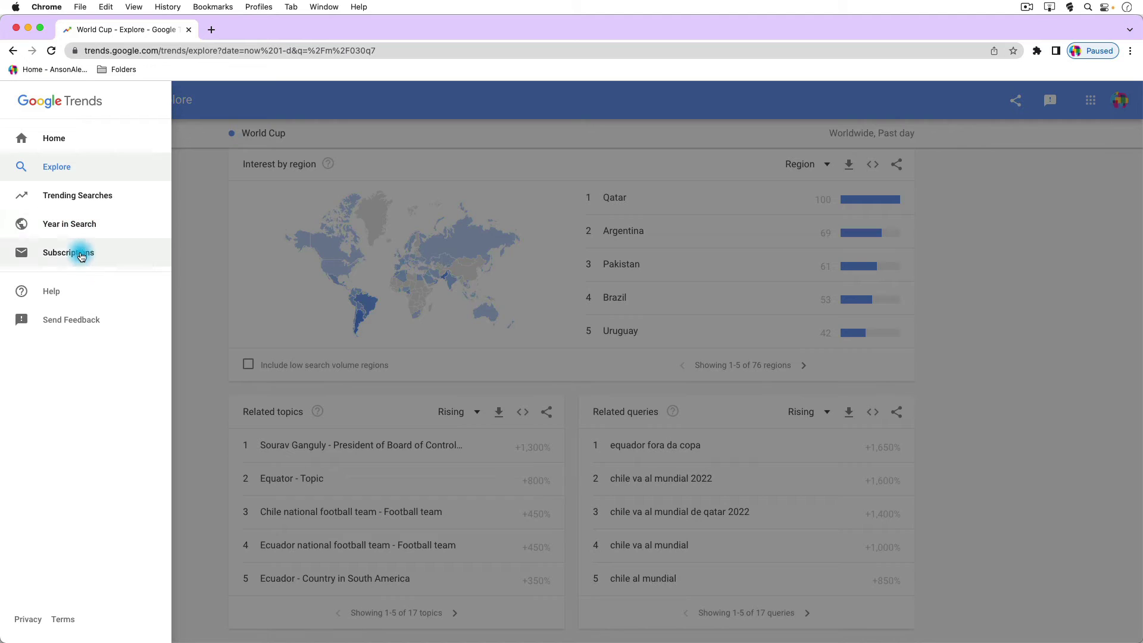
pyautogui.click(85, 263)
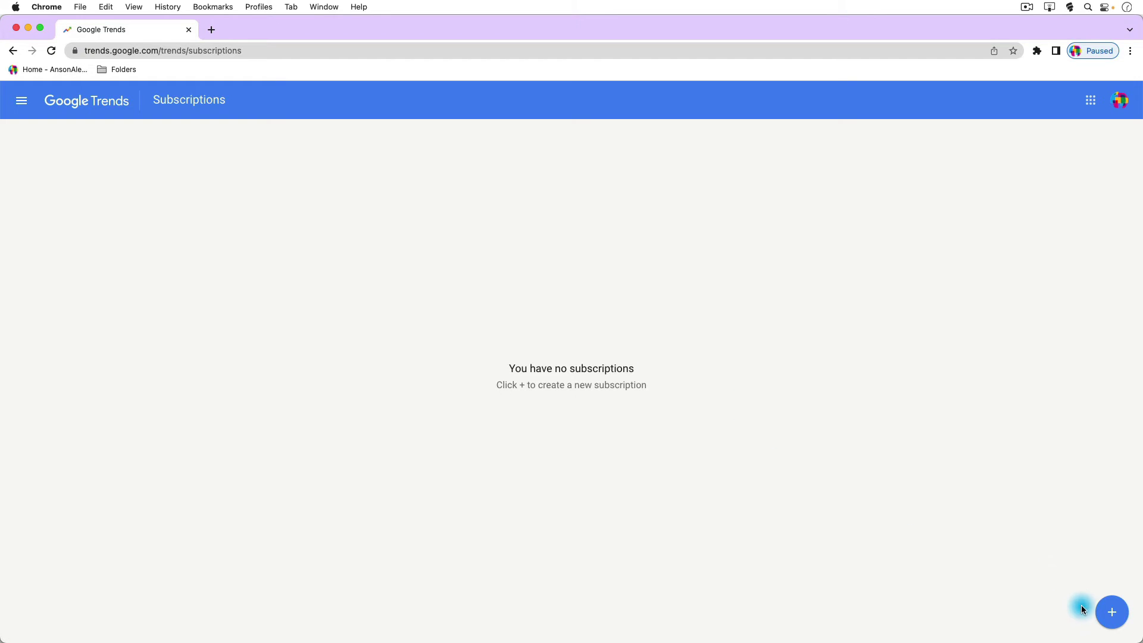
pyautogui.click(1110, 619)
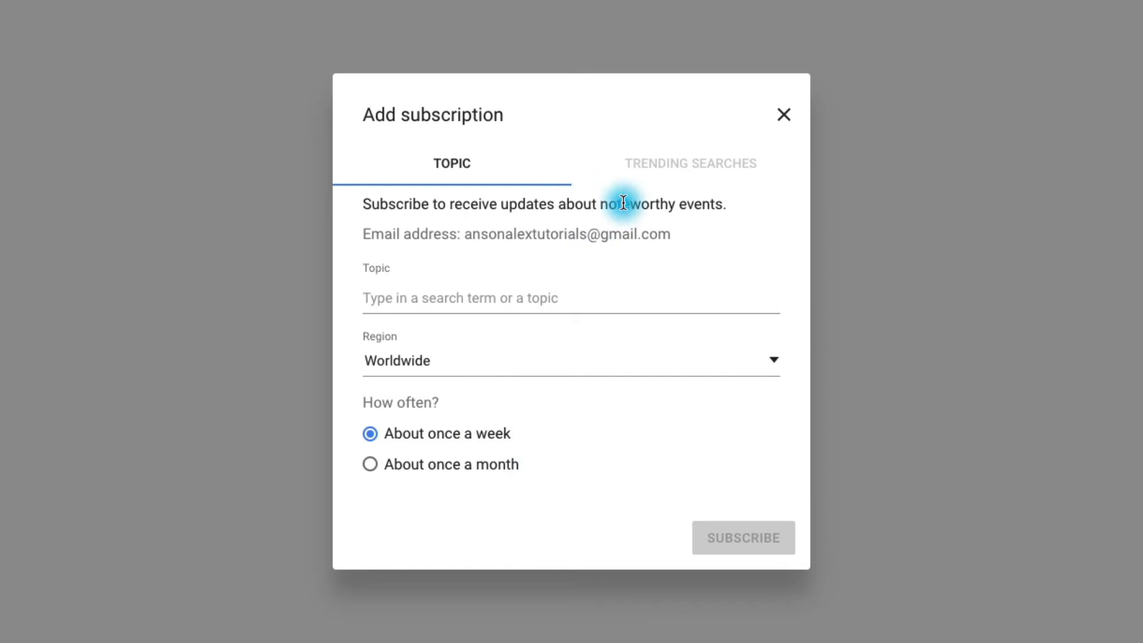
# Check the Trending Searches tab, then subscribe to the World Cup topic weekly, Worldwide
pyautogui.click(651, 169)
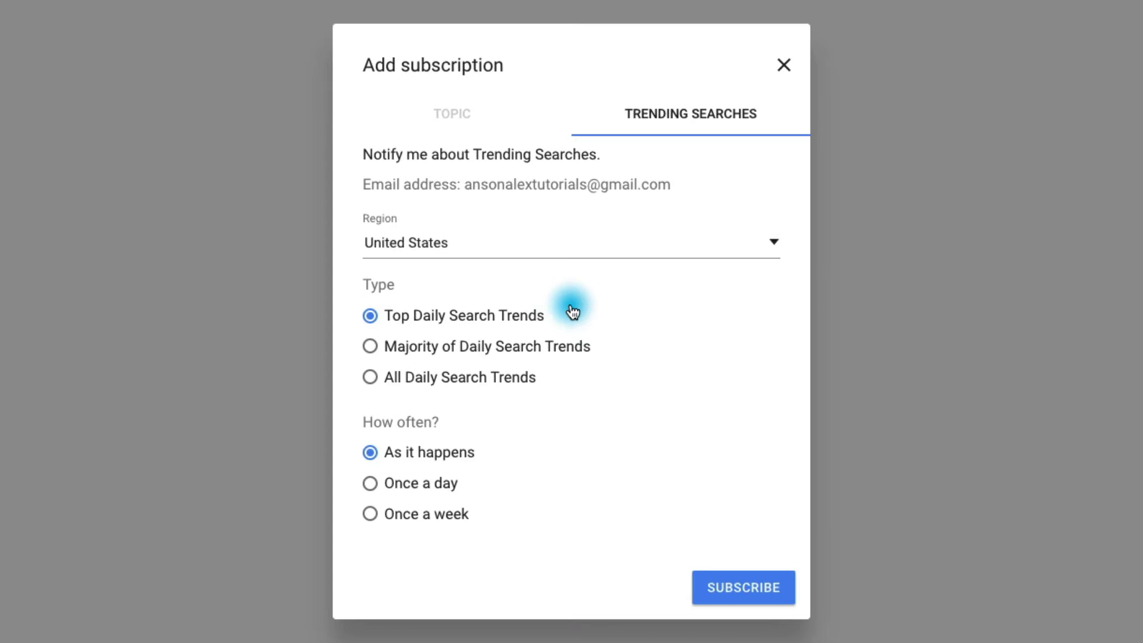
pyautogui.click(449, 112)
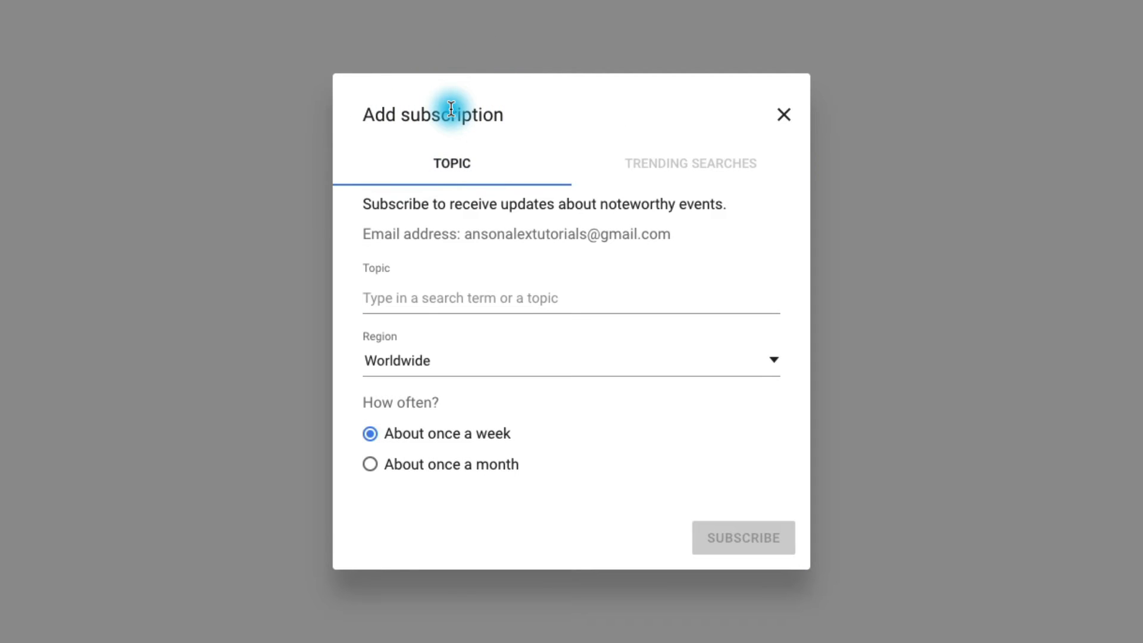
pyautogui.click(497, 296)
pyautogui.write('World Cup')
pyautogui.click(487, 337)
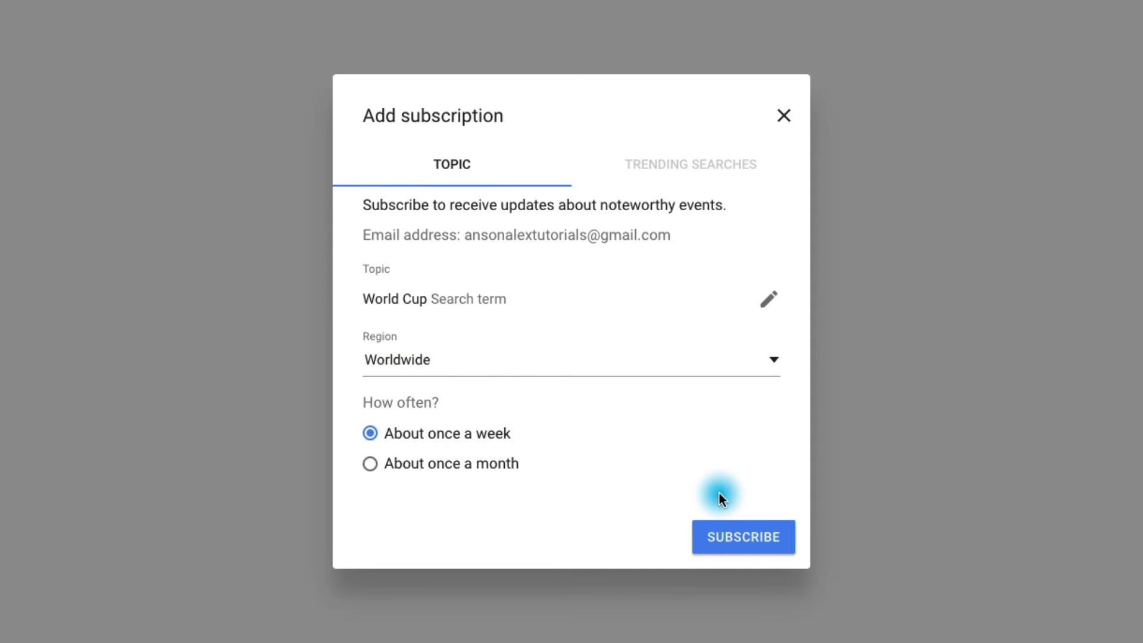
pyautogui.click(736, 538)
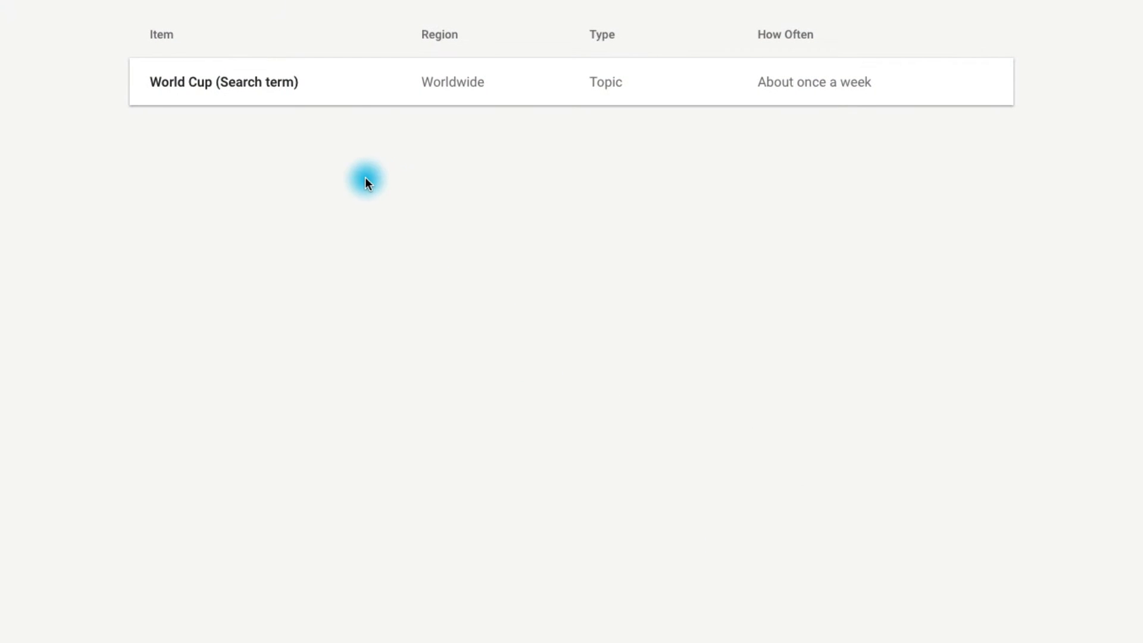
pyautogui.moveTo(228, 82)
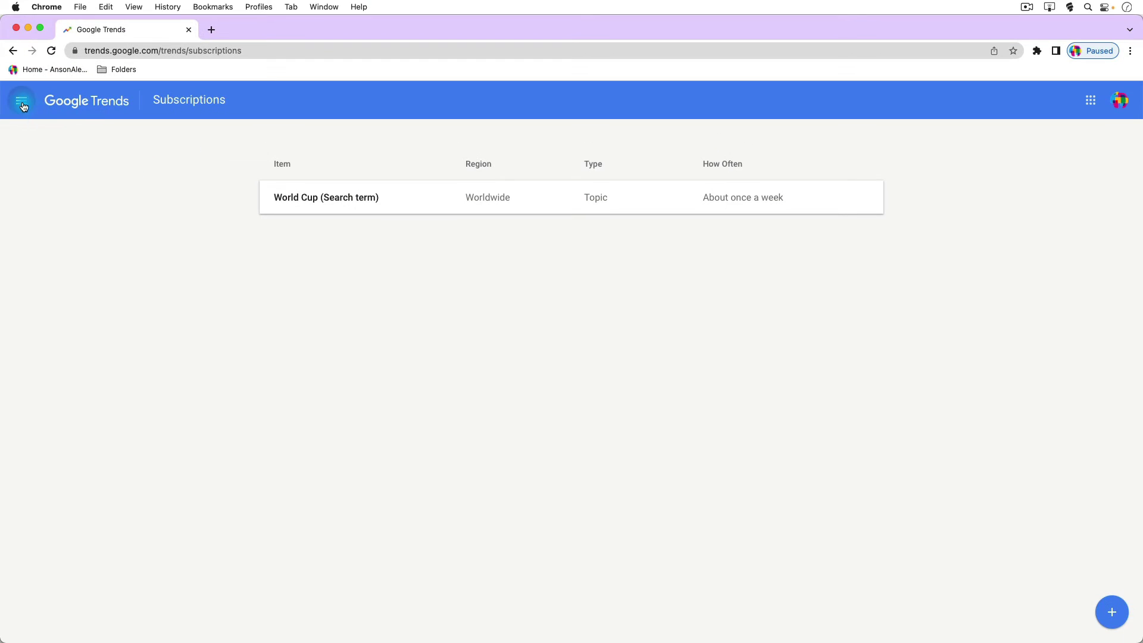
pyautogui.click(22, 105)
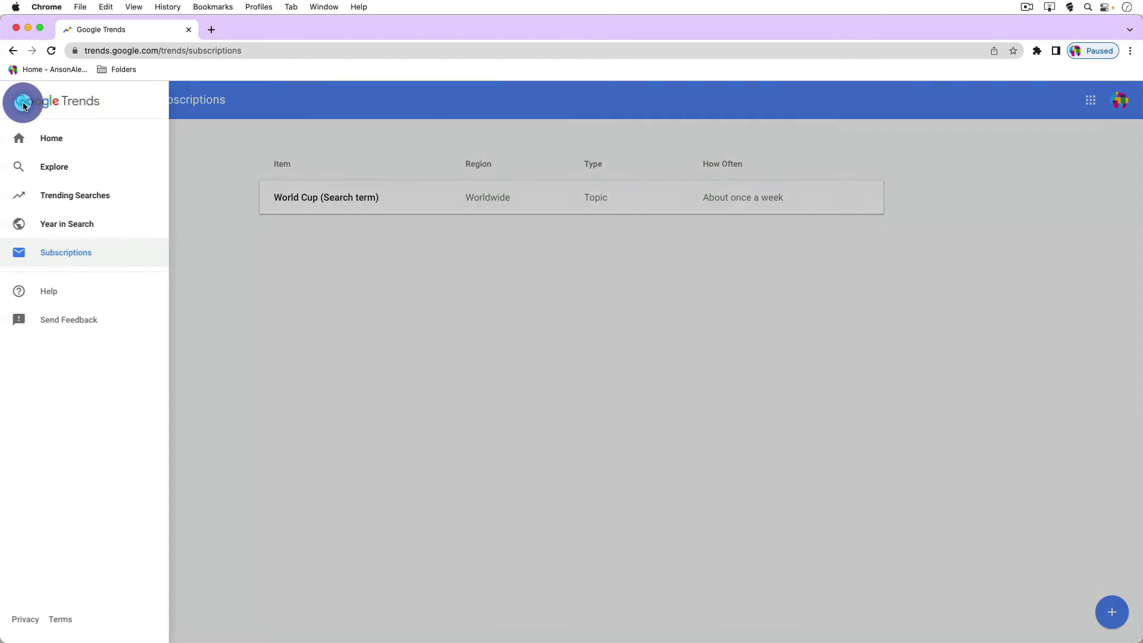
# Return to the home page and load more story cards
pyautogui.click(64, 138)
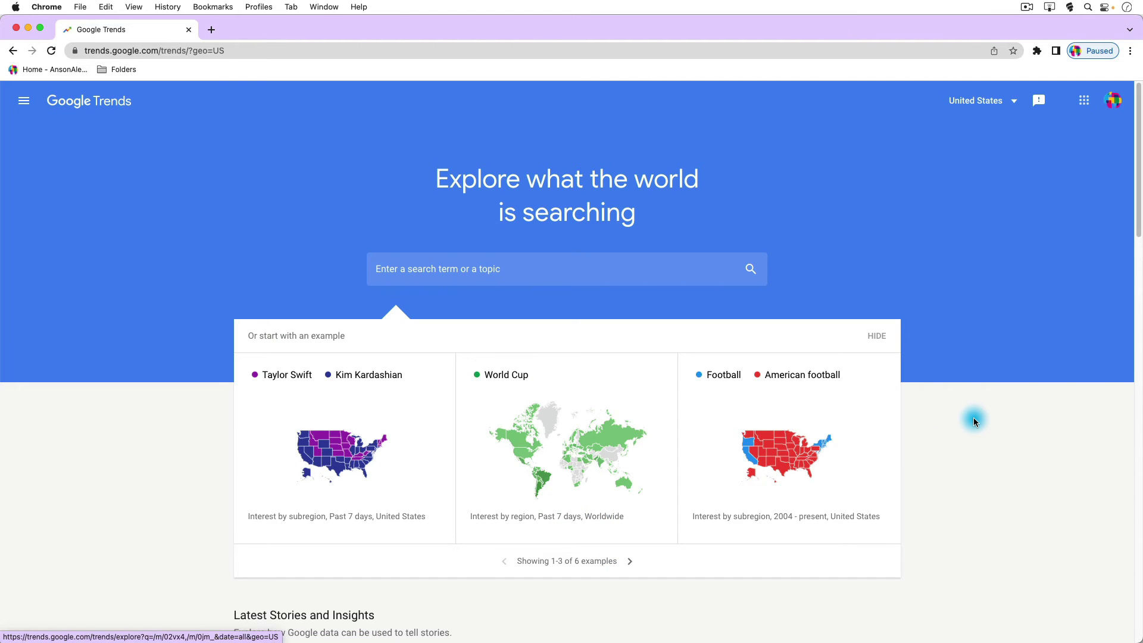
pyautogui.scroll(-3, 973, 418)
pyautogui.scroll(-3, 974, 421)
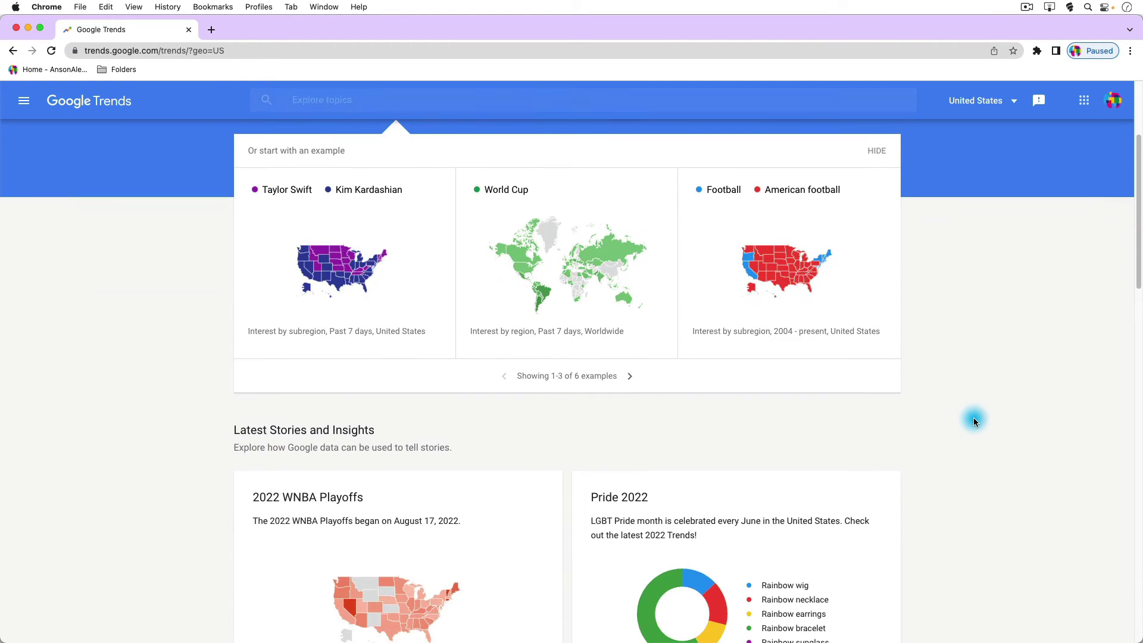
pyautogui.scroll(-5, 974, 421)
pyautogui.scroll(-3, 974, 421)
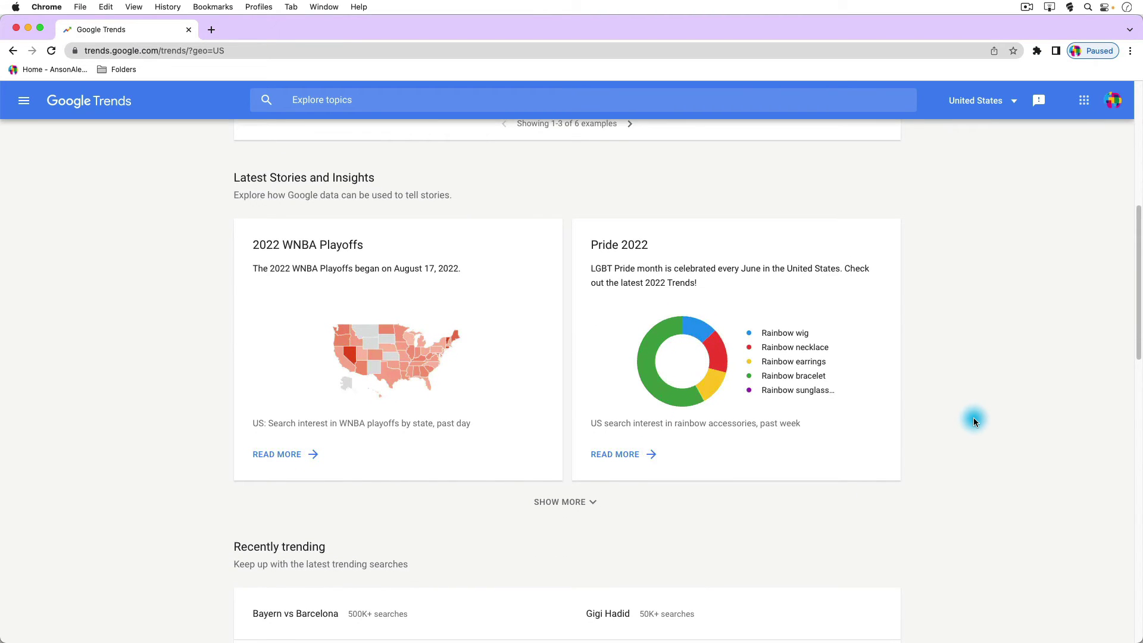
pyautogui.click(590, 502)
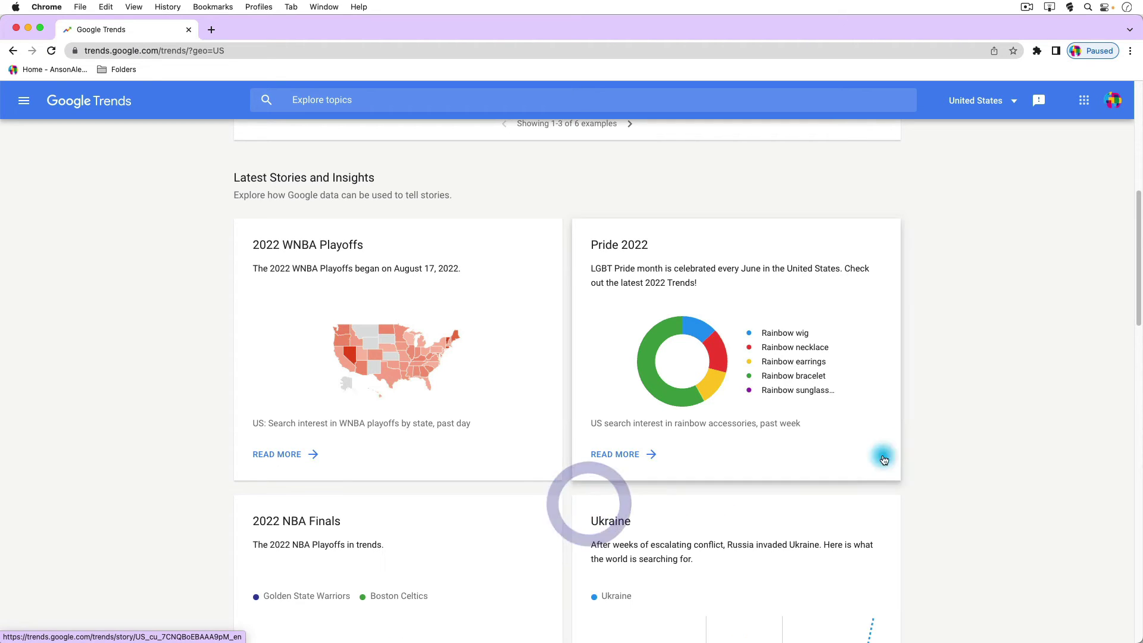
pyautogui.scroll(-3, 985, 407)
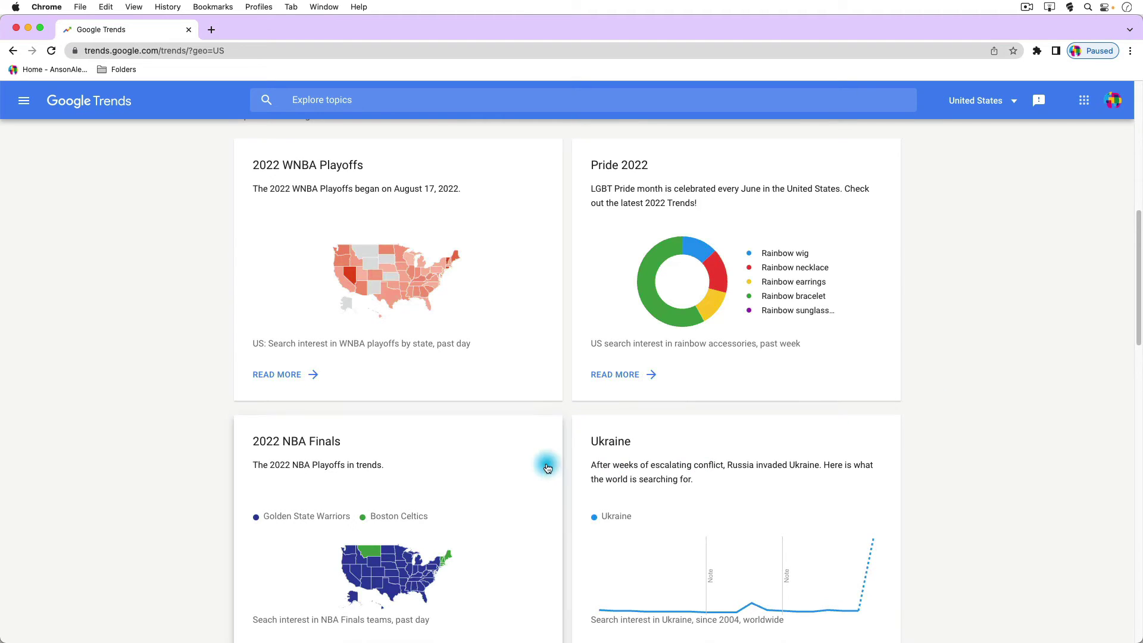
# Open the 2022 NBA Finals story and scroll through its team maps, players chart and queries
pyautogui.click(318, 449)
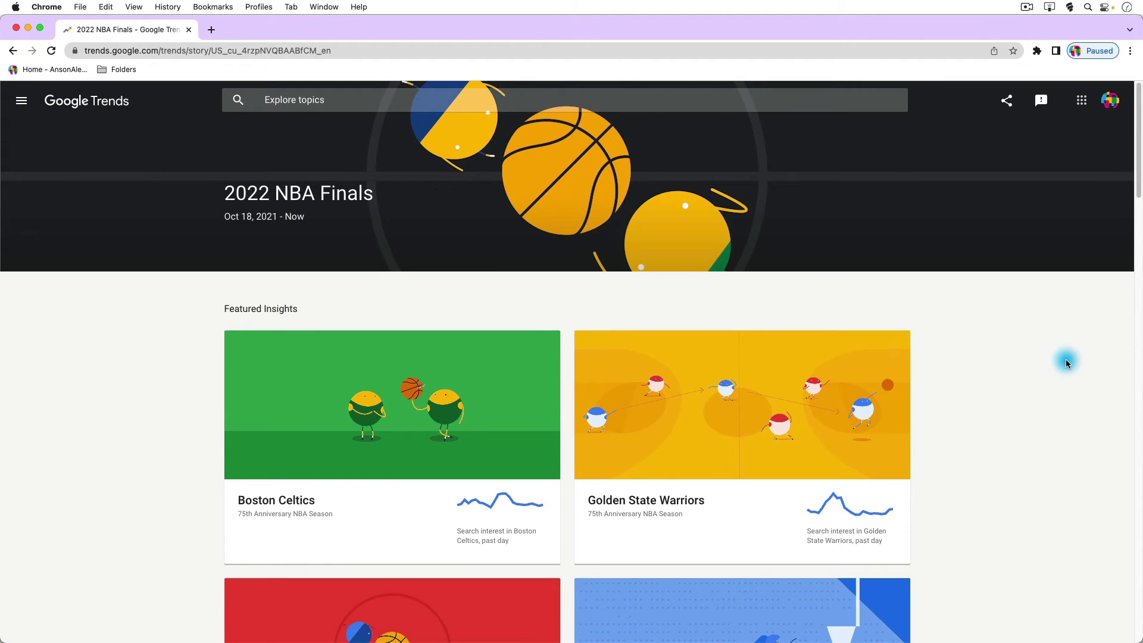
pyautogui.scroll(-2, 1066, 364)
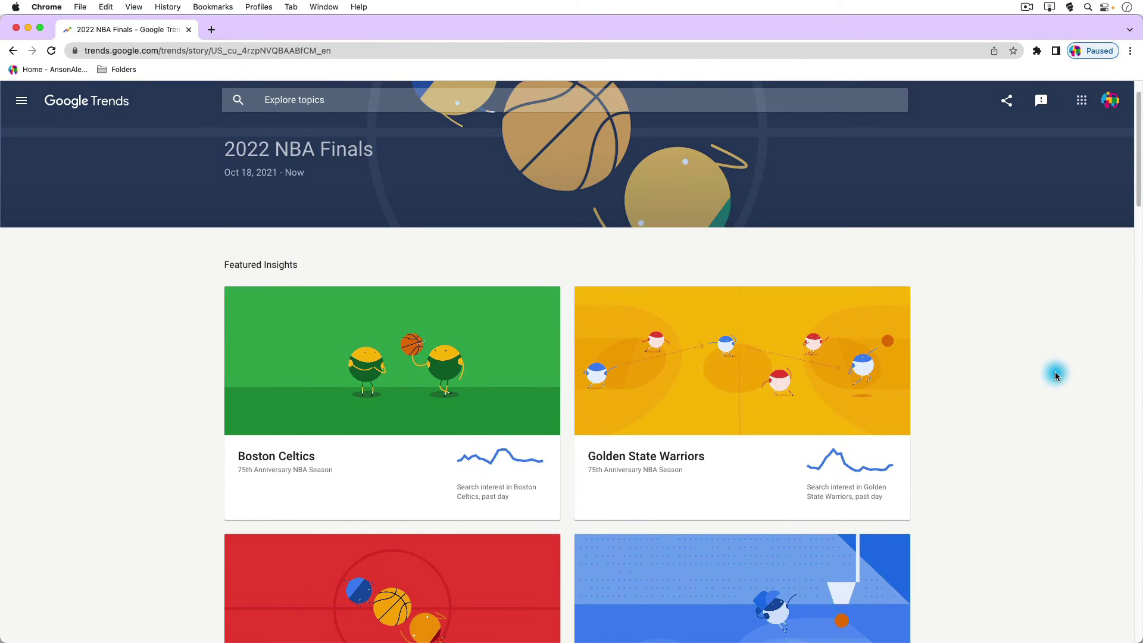
pyautogui.scroll(-2, 1055, 374)
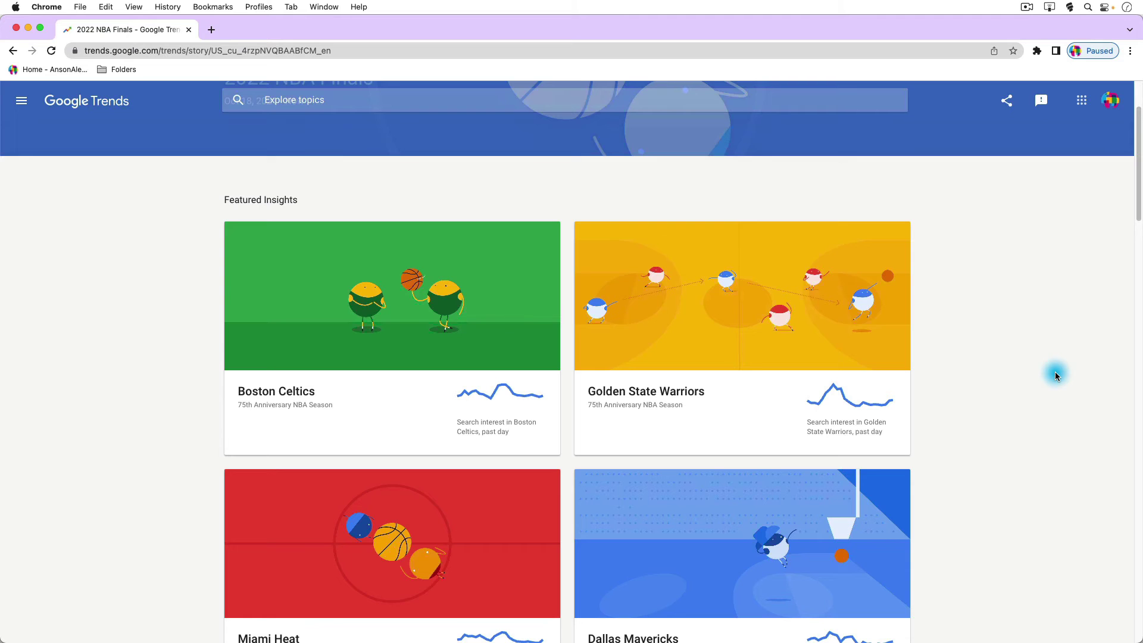
pyautogui.scroll(-1, 1056, 376)
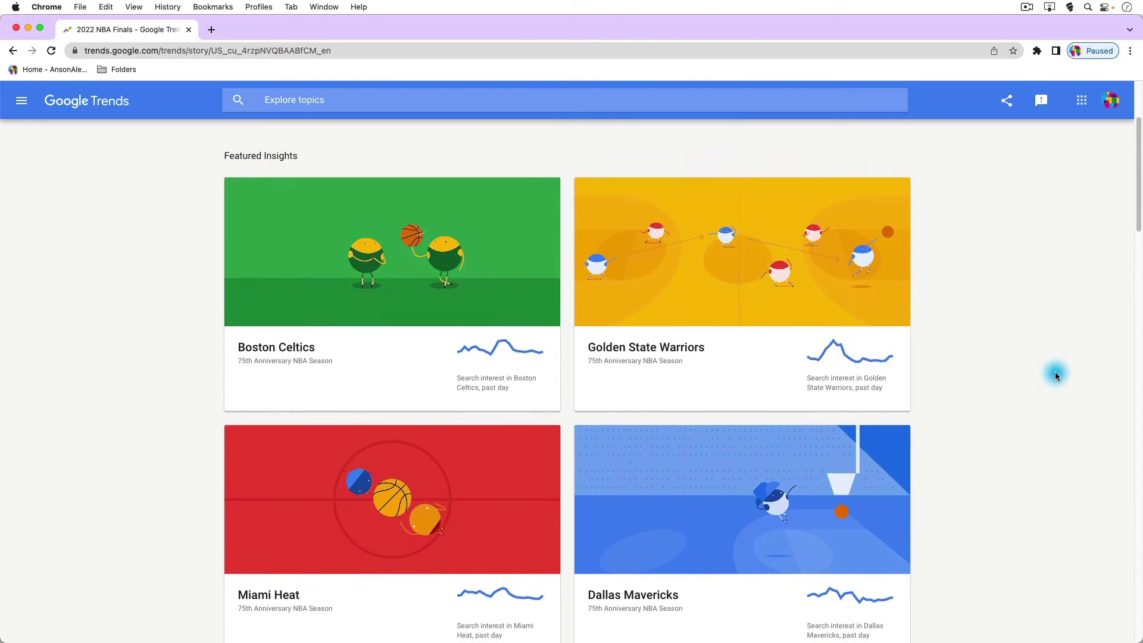
pyautogui.scroll(-2, 1056, 375)
pyautogui.scroll(-1, 1056, 375)
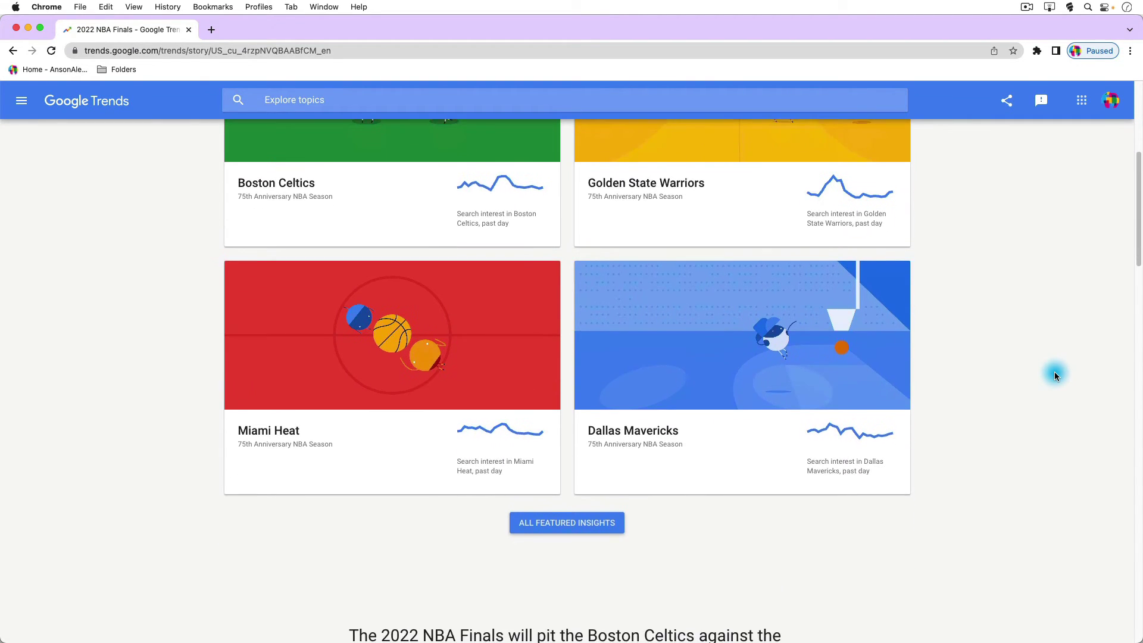
pyautogui.scroll(-2, 1056, 375)
pyautogui.scroll(-1, 1056, 375)
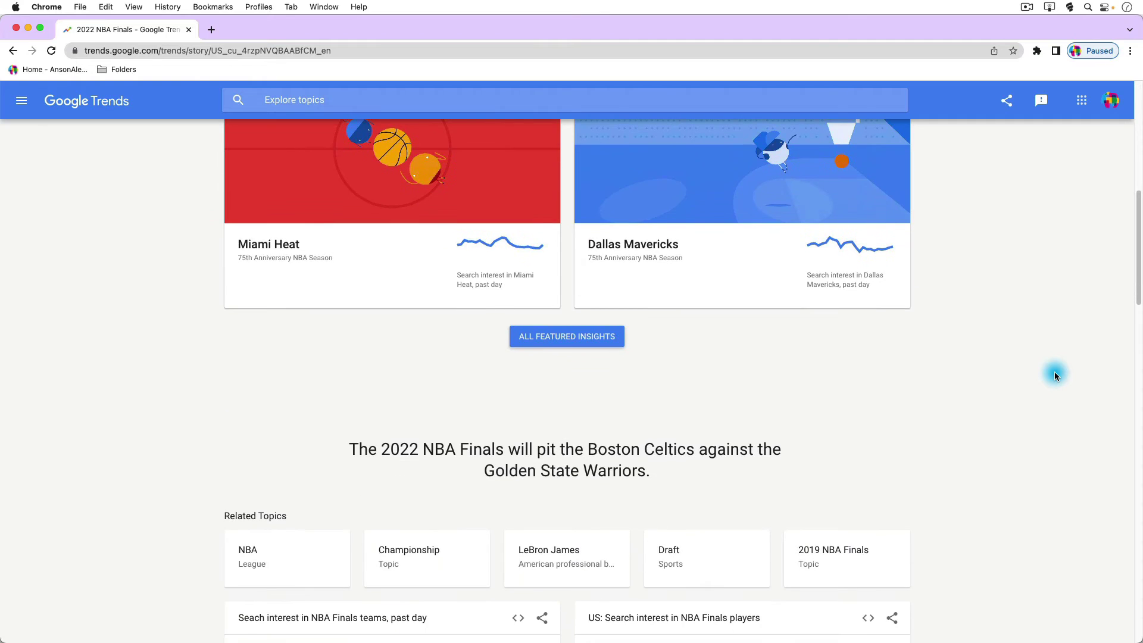
pyautogui.scroll(-1, 1057, 375)
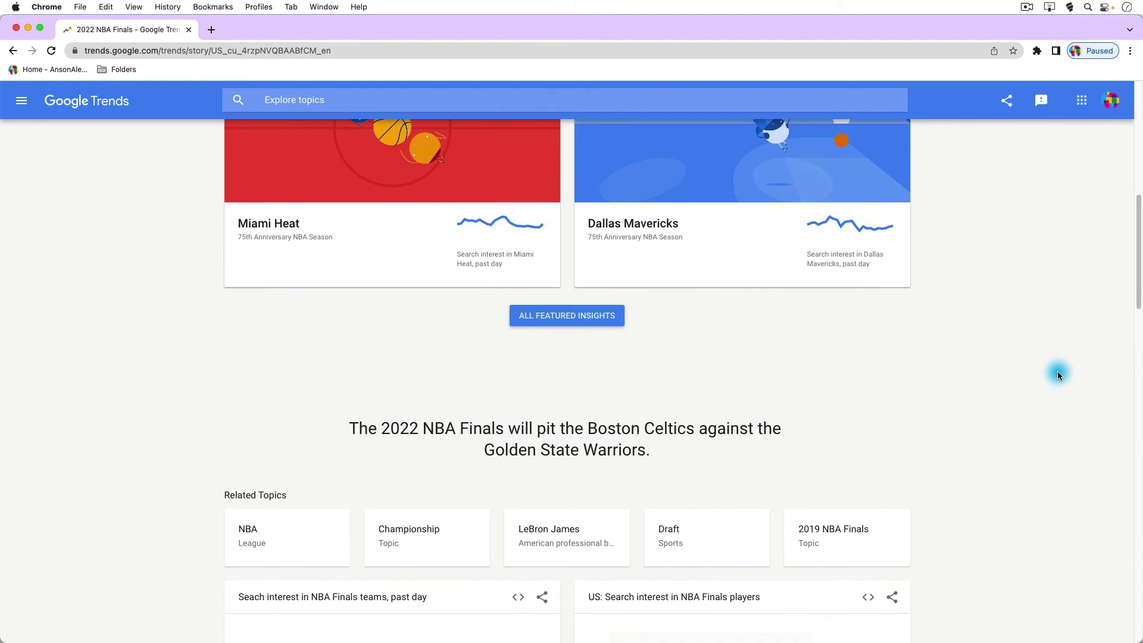
pyautogui.scroll(-1, 1058, 375)
pyautogui.scroll(-1, 1058, 375)
pyautogui.scroll(-1, 1058, 375)
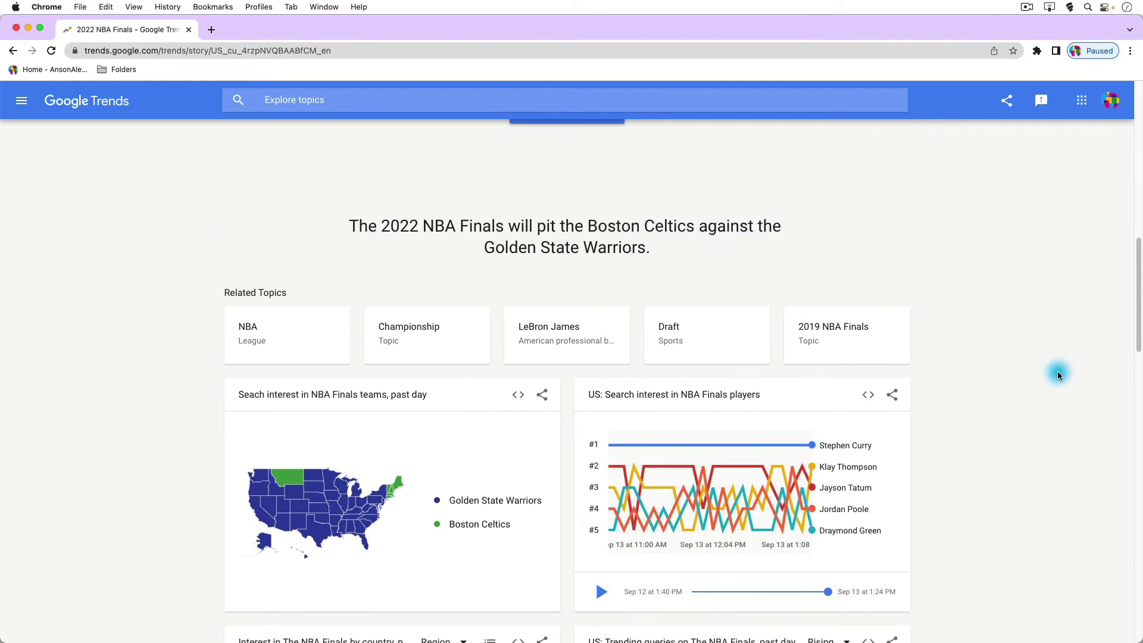
pyautogui.scroll(-3, 1059, 374)
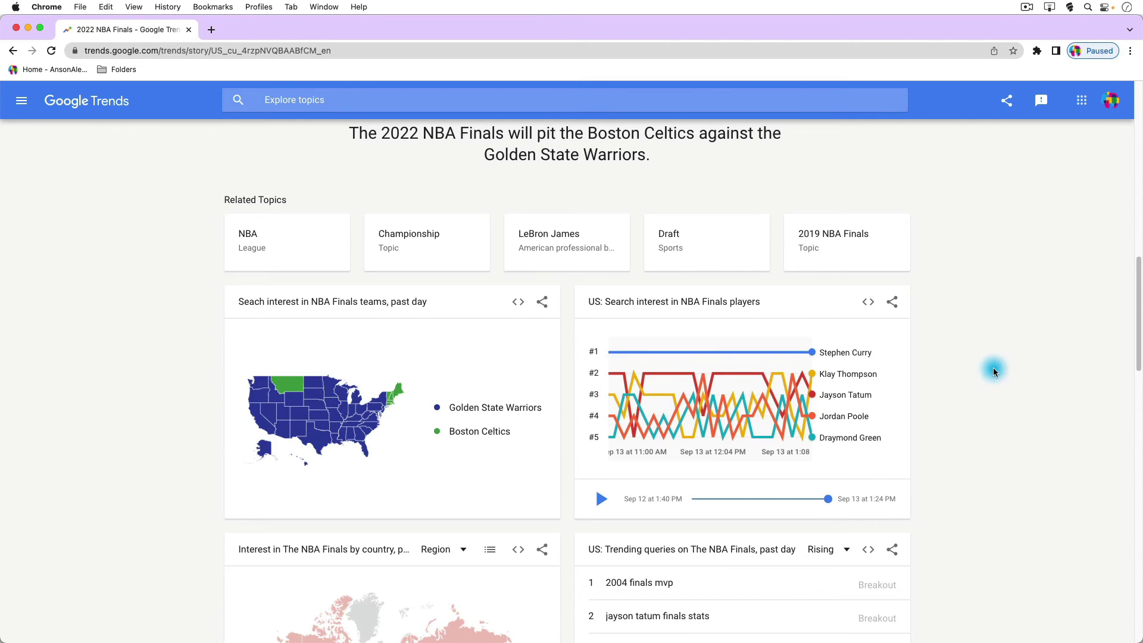
pyautogui.scroll(-1, 993, 369)
pyautogui.scroll(-1, 993, 371)
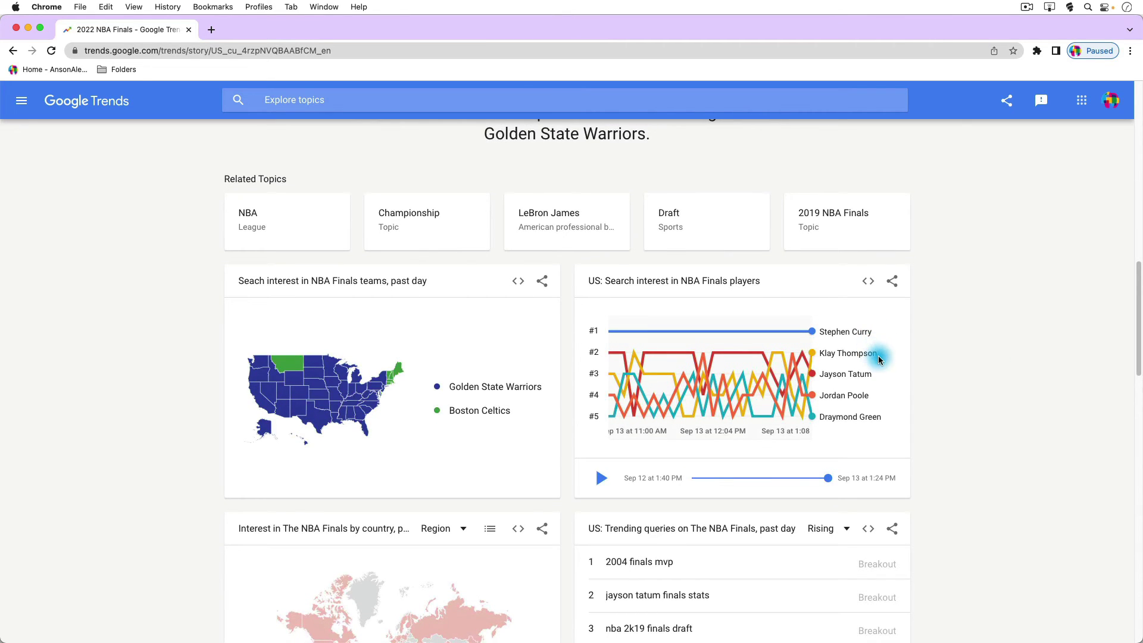
pyautogui.scroll(-3, 962, 374)
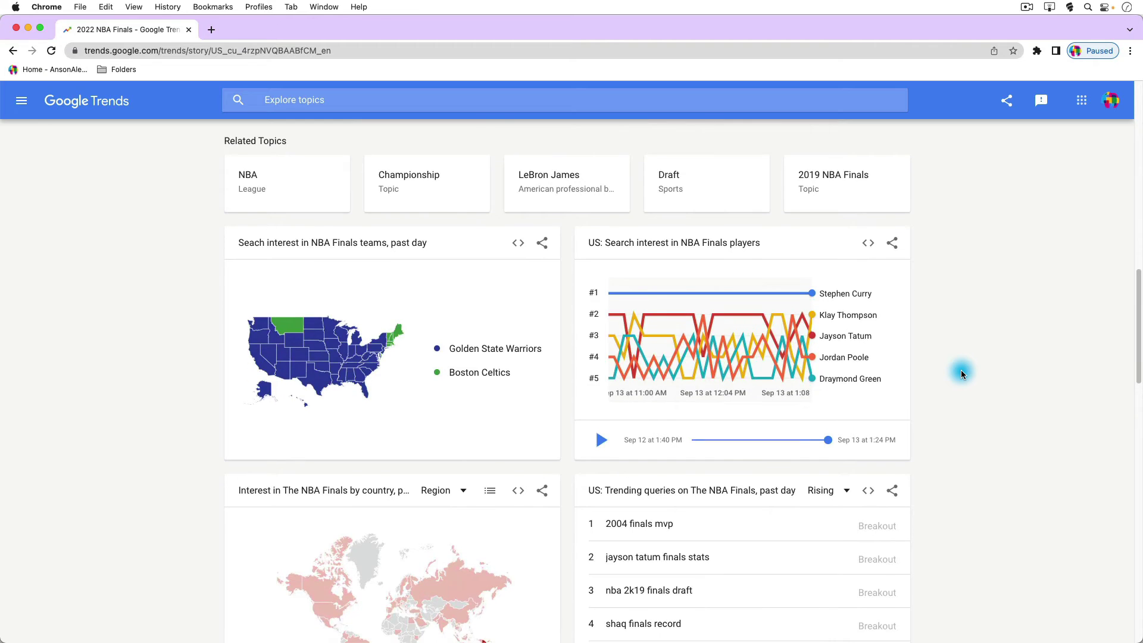
pyautogui.scroll(-3, 962, 373)
pyautogui.scroll(-1, 961, 373)
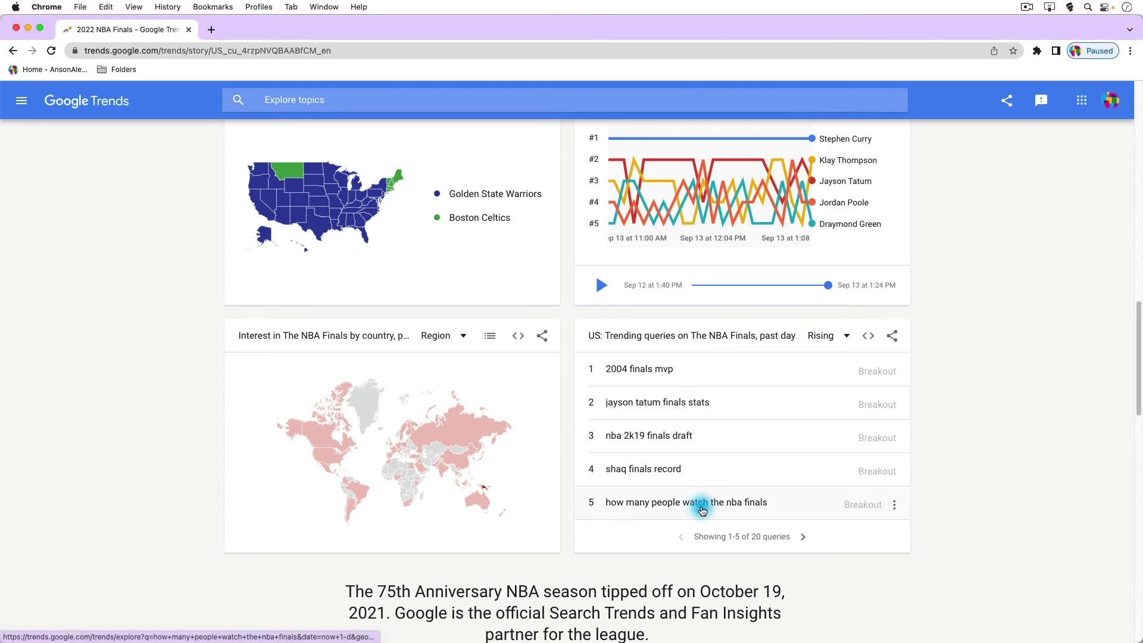
pyautogui.moveTo(686, 502)
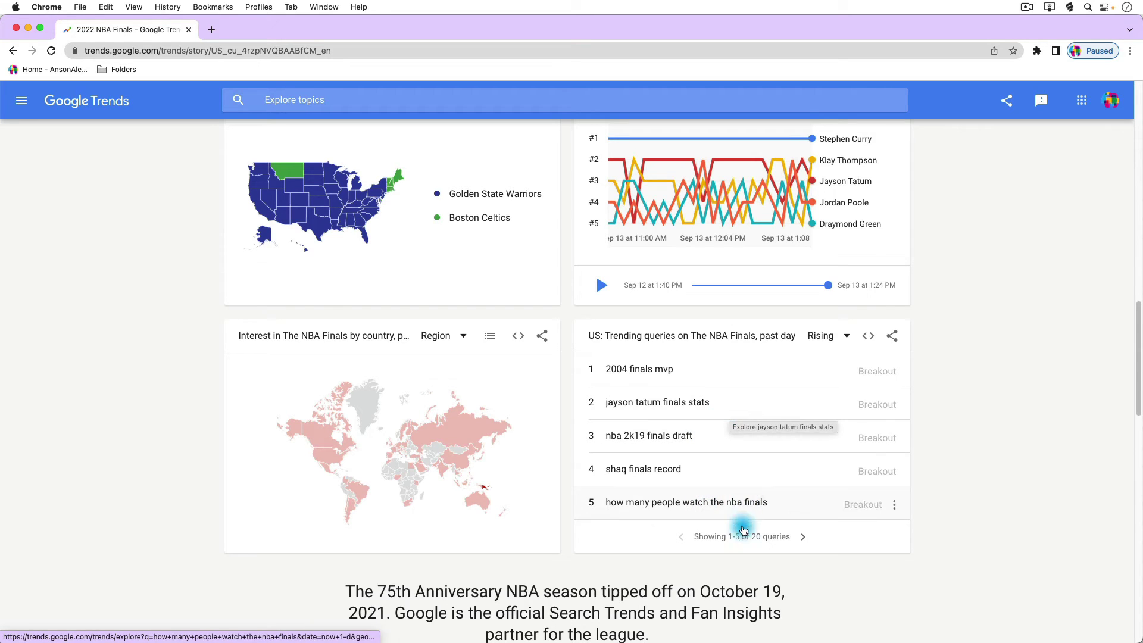
pyautogui.click(803, 539)
pyautogui.click(805, 539)
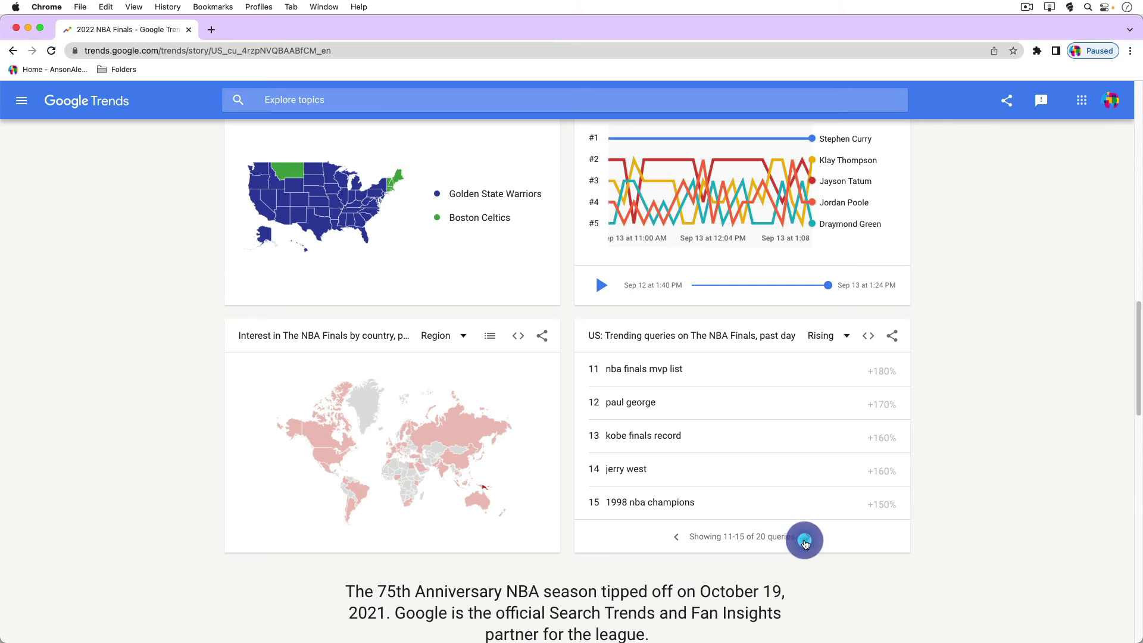
pyautogui.scroll(-3, 982, 441)
pyautogui.scroll(-3, 978, 438)
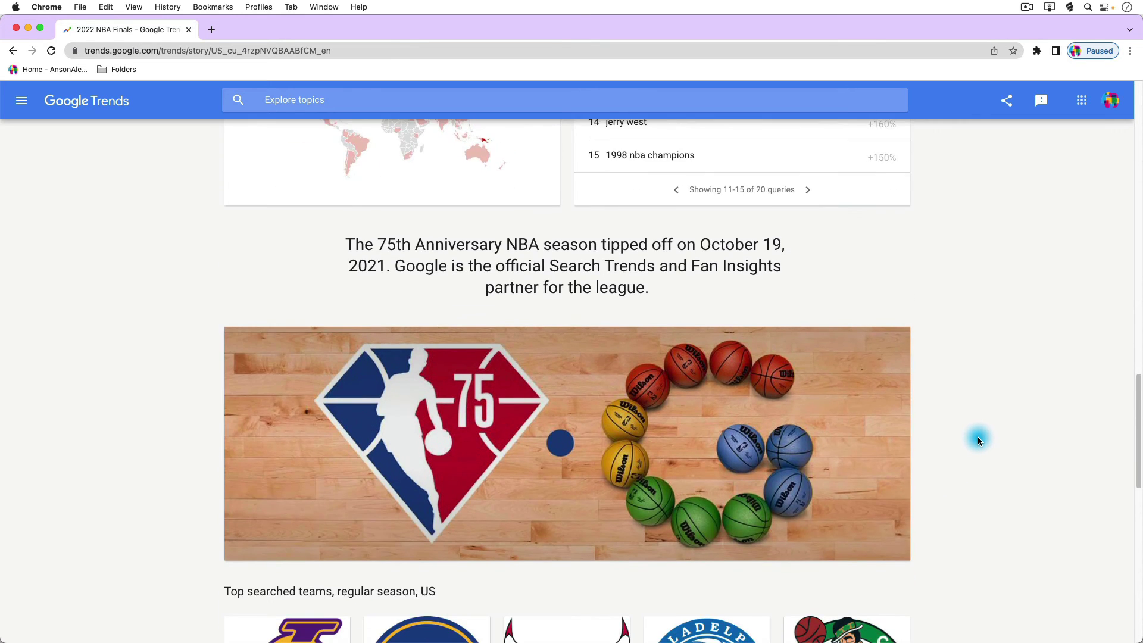
pyautogui.scroll(-5, 978, 440)
pyautogui.scroll(-2, 978, 440)
pyautogui.scroll(-1, 978, 441)
pyautogui.scroll(-4, 978, 440)
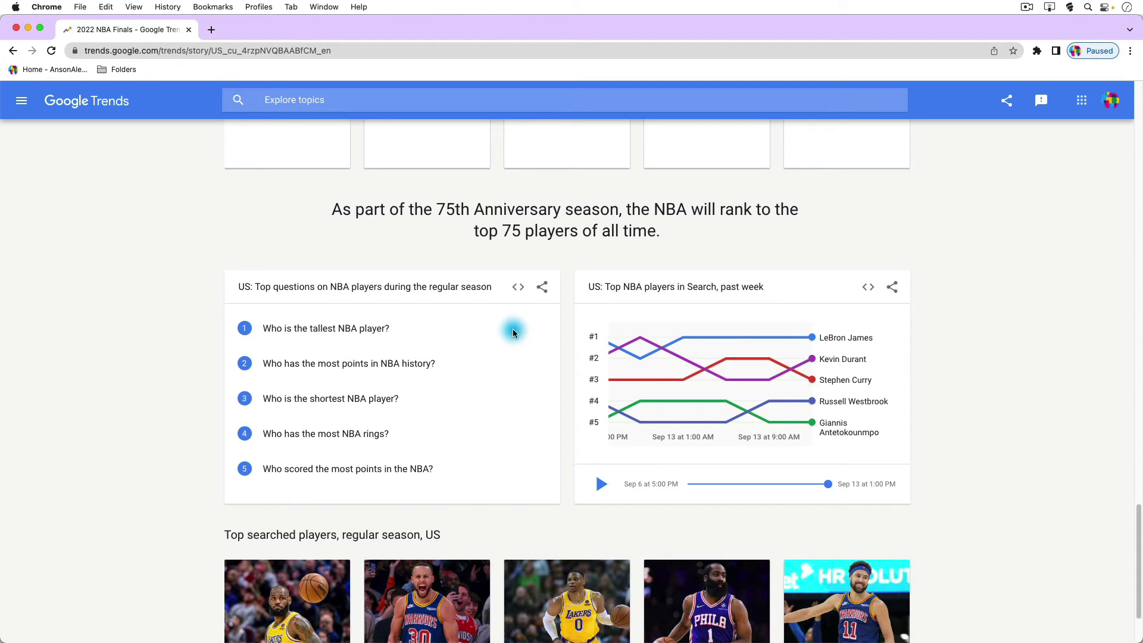
pyautogui.scroll(-2, 952, 383)
pyautogui.scroll(5, 951, 383)
pyautogui.scroll(4, 951, 383)
pyautogui.scroll(10, 951, 383)
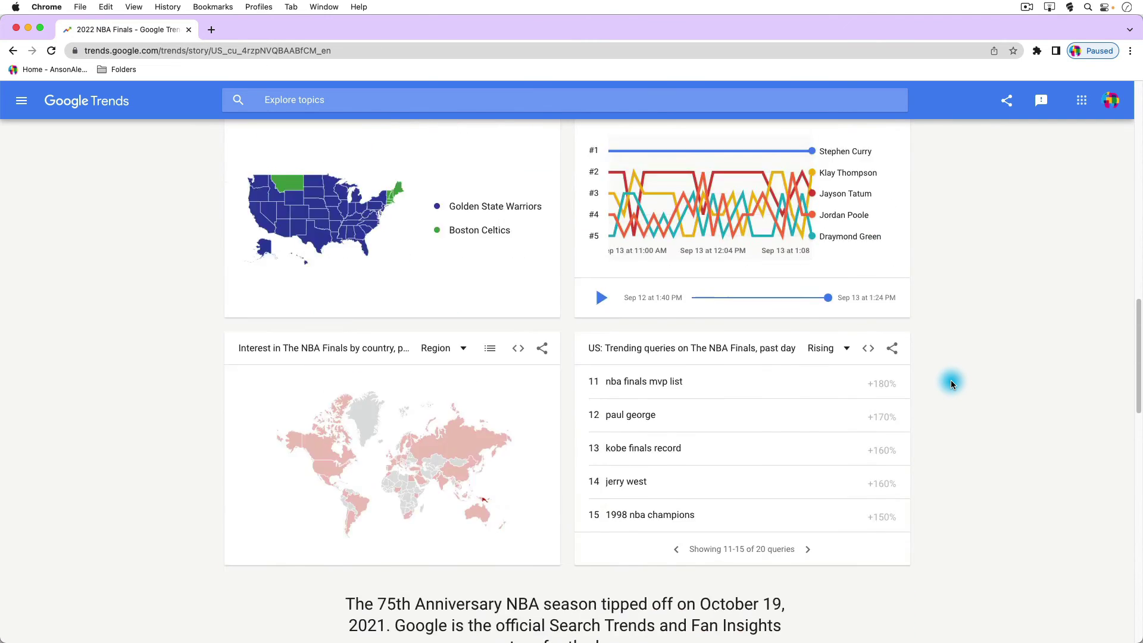
pyautogui.scroll(2, 951, 383)
pyautogui.scroll(10, 952, 384)
pyautogui.scroll(5, 952, 383)
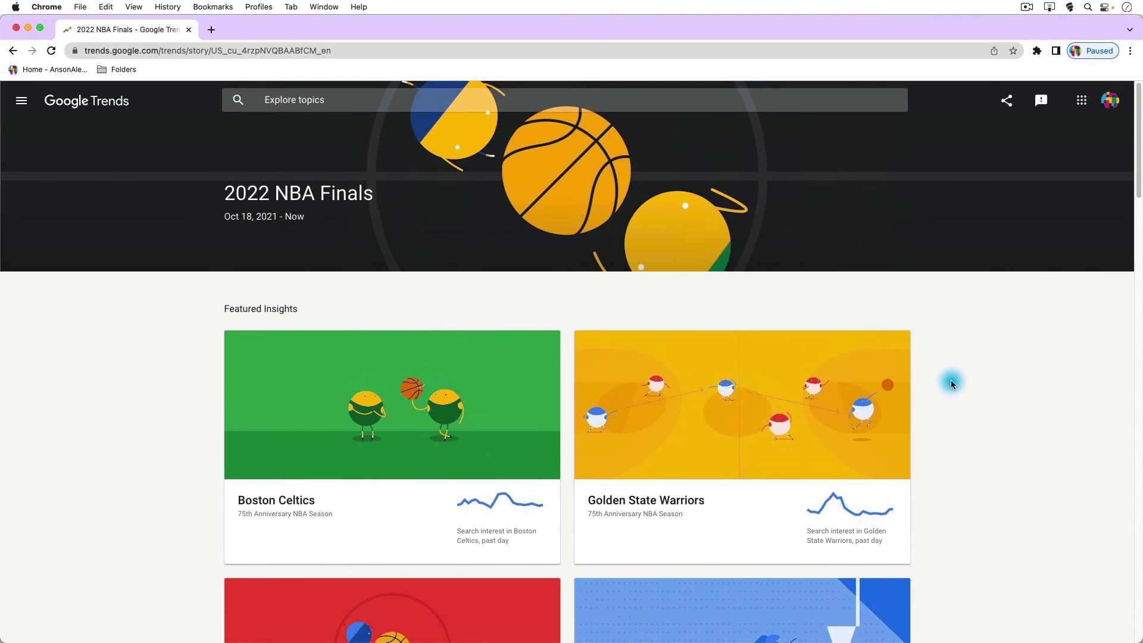
# Return to the home page and scroll down to the Year in Search section
pyautogui.click(24, 103)
pyautogui.click(60, 137)
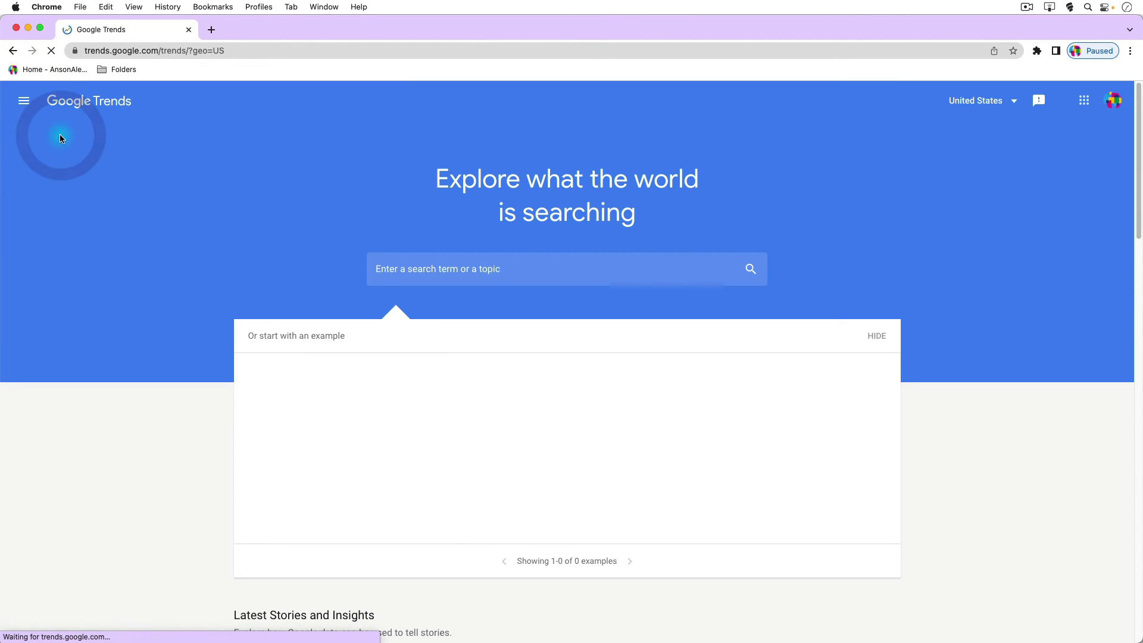
pyautogui.scroll(-4, 1026, 395)
pyautogui.scroll(-3, 1025, 394)
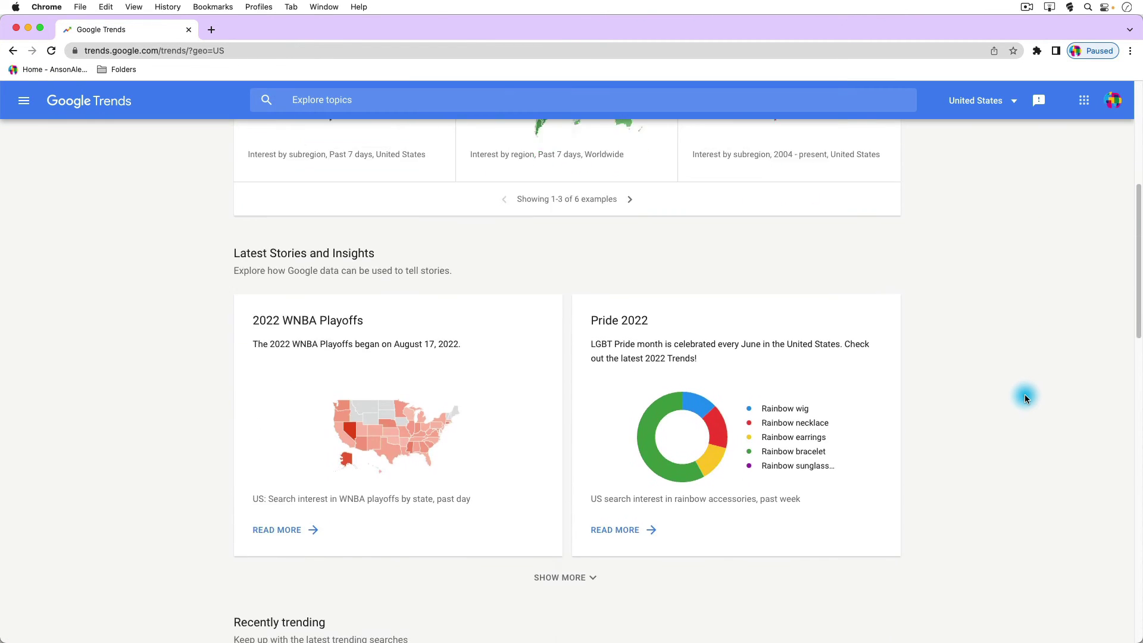
pyautogui.scroll(-3, 1026, 396)
pyautogui.scroll(-4, 1025, 398)
pyautogui.scroll(-3, 1026, 397)
pyautogui.scroll(-1, 1026, 398)
pyautogui.scroll(-2, 1025, 398)
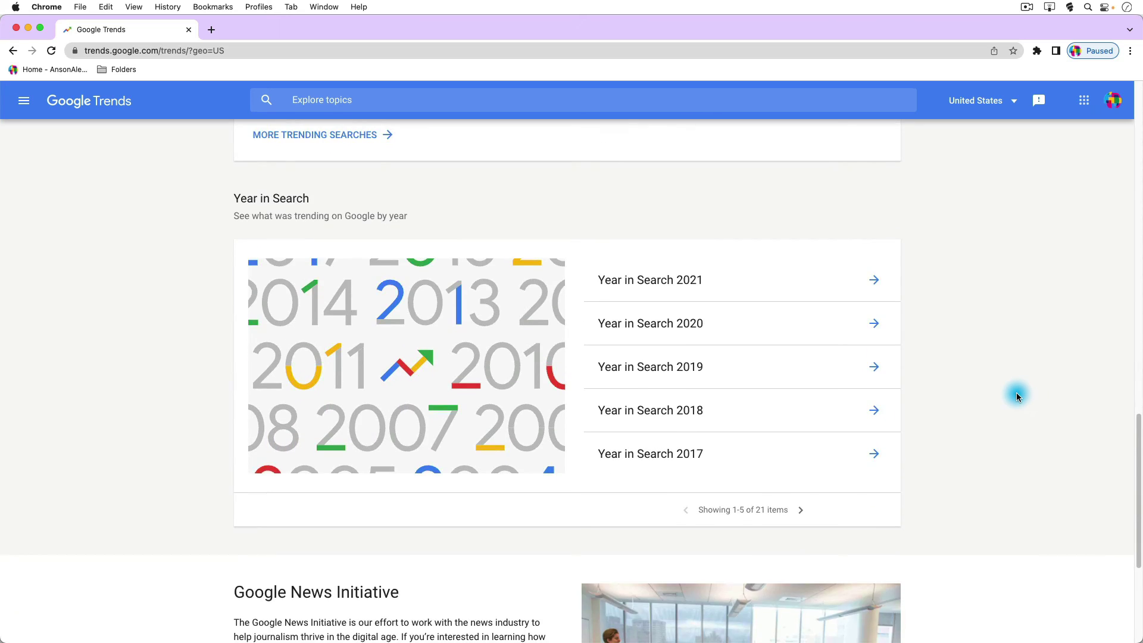
# Open the US Year in Search 2018 page and scroll through its top-five lists
pyautogui.click(844, 415)
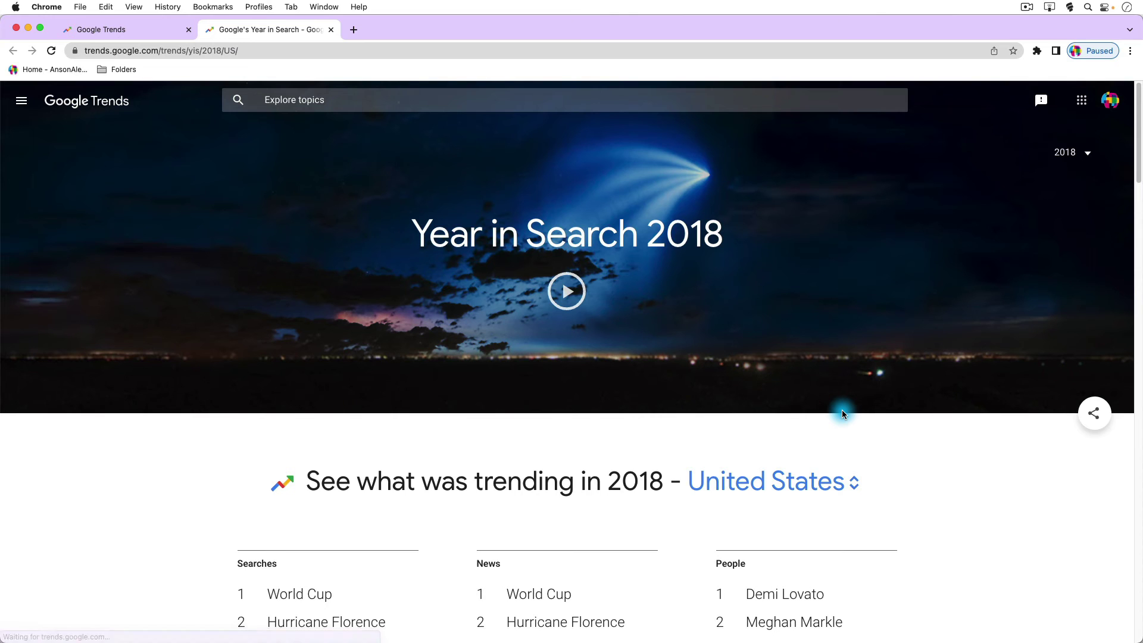
pyautogui.scroll(-3, 950, 406)
pyautogui.scroll(-1, 955, 408)
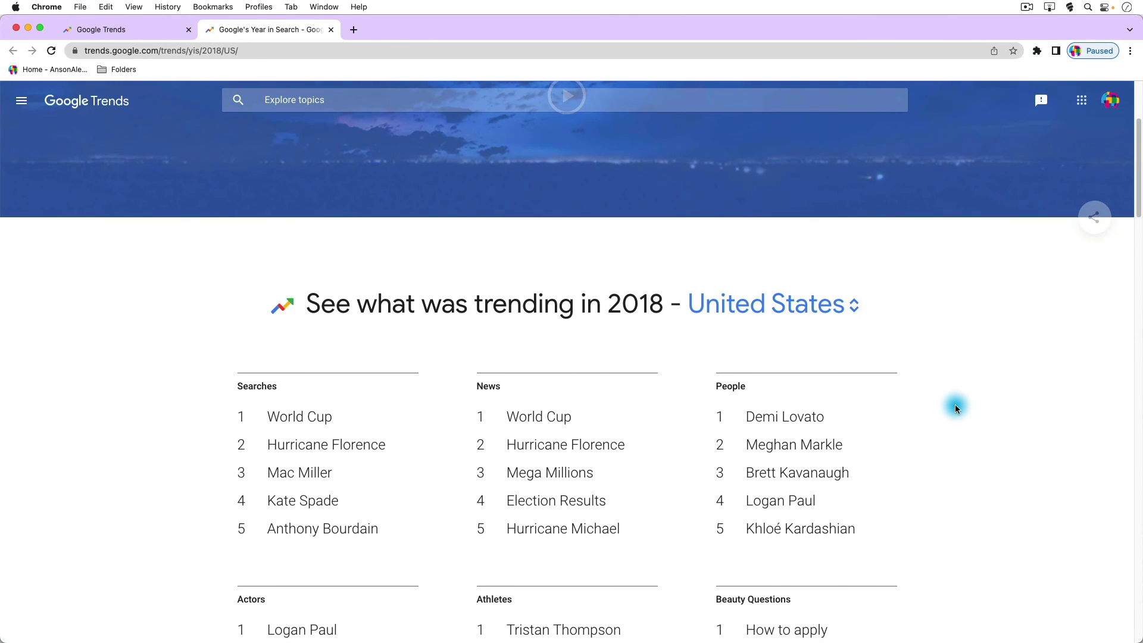
pyautogui.scroll(-2, 955, 408)
pyautogui.scroll(-1, 955, 407)
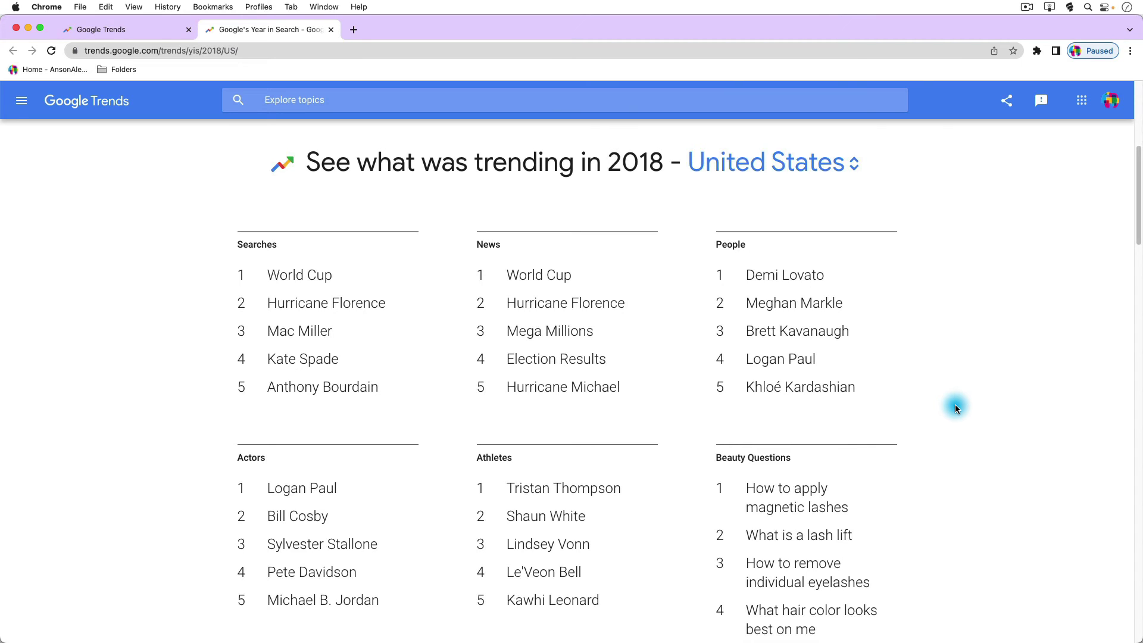
pyautogui.scroll(-2, 953, 407)
pyautogui.scroll(-2, 950, 407)
pyautogui.scroll(-2, 950, 407)
pyautogui.scroll(-2, 951, 408)
pyautogui.scroll(-1, 951, 407)
pyautogui.scroll(-1, 950, 407)
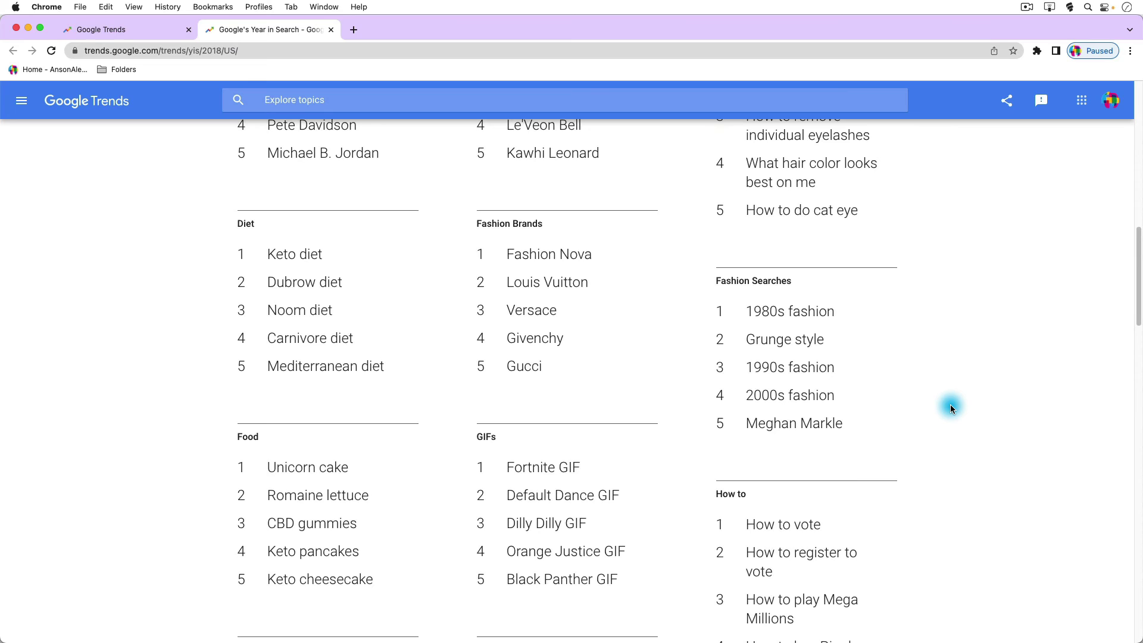
pyautogui.scroll(-5, 950, 405)
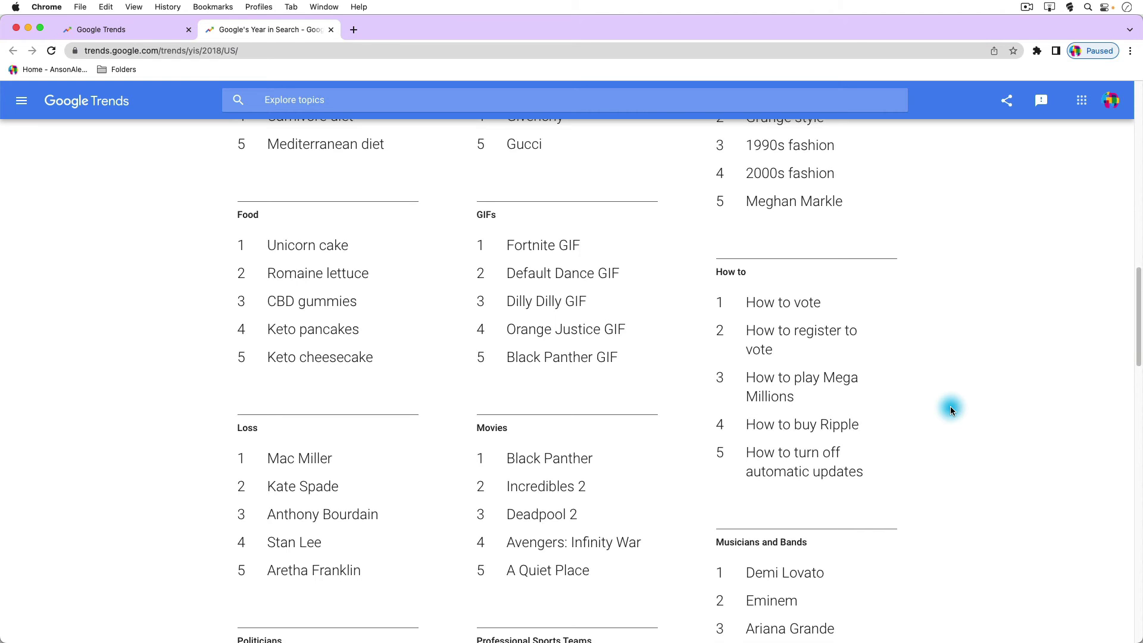
pyautogui.scroll(-1, 952, 410)
pyautogui.scroll(-1, 952, 411)
pyautogui.scroll(-1, 952, 410)
pyautogui.scroll(-2, 952, 410)
pyautogui.scroll(-1, 951, 410)
pyautogui.scroll(-1, 950, 410)
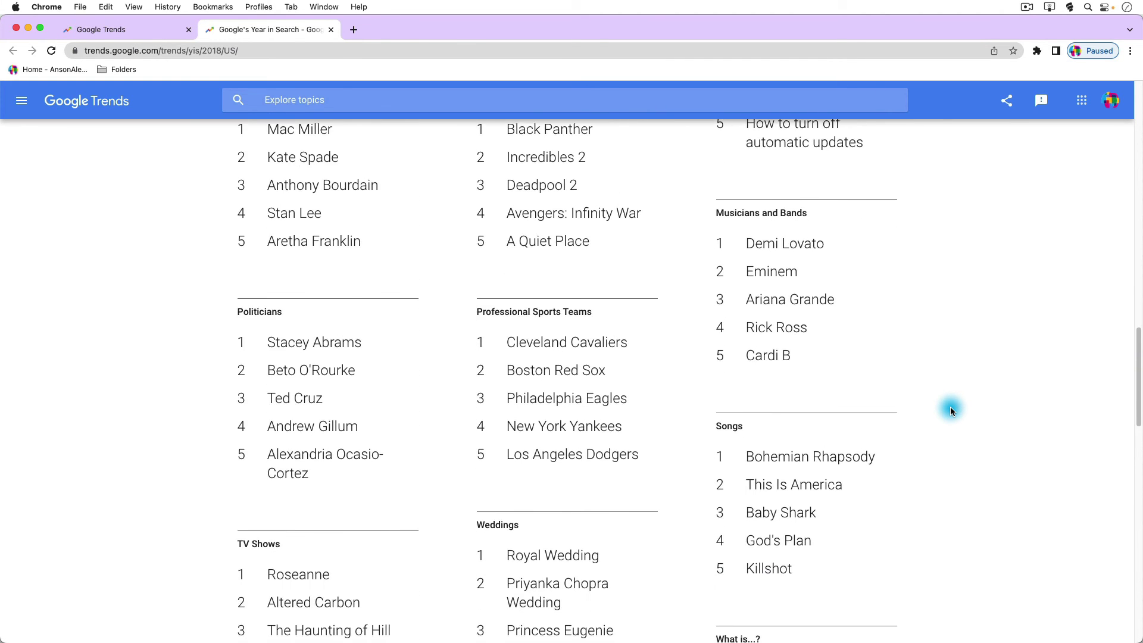
pyautogui.scroll(-1, 950, 409)
pyautogui.scroll(-1, 951, 409)
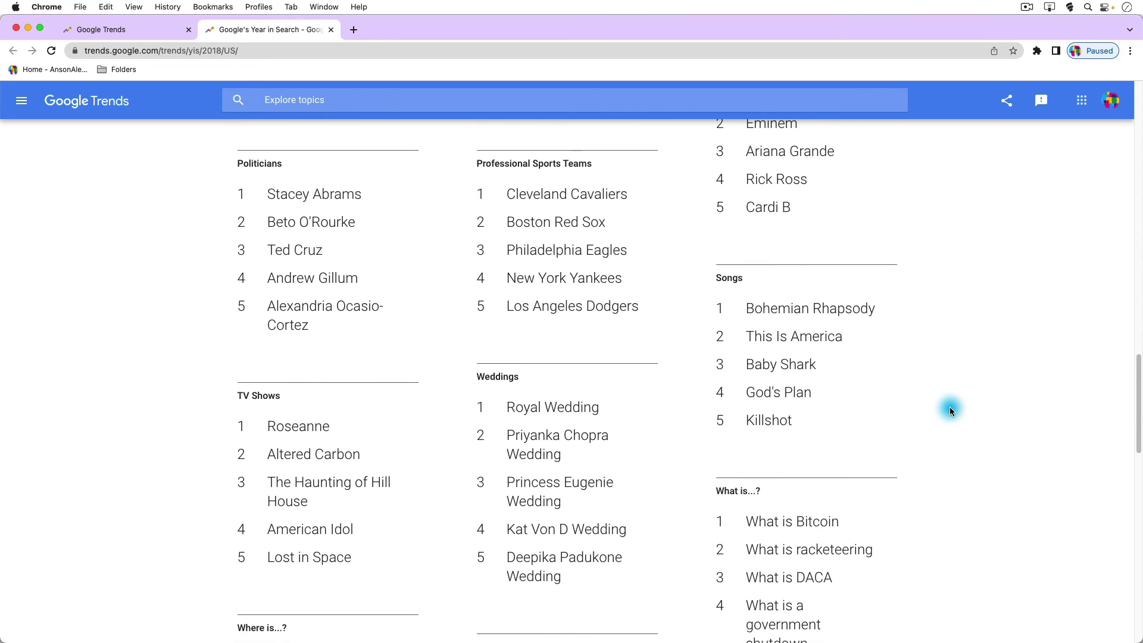
pyautogui.scroll(-1, 951, 411)
pyautogui.scroll(-1, 950, 411)
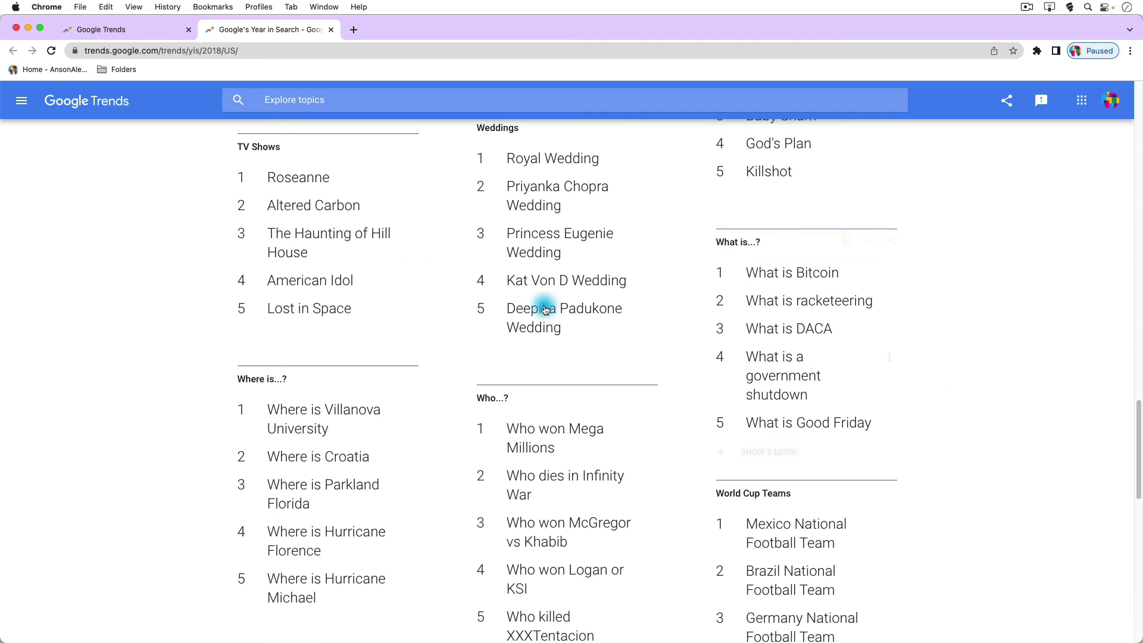
# Search 'dinner recipes' from the home page and scroll to related queries like quinoa recipes
pyautogui.click(26, 109)
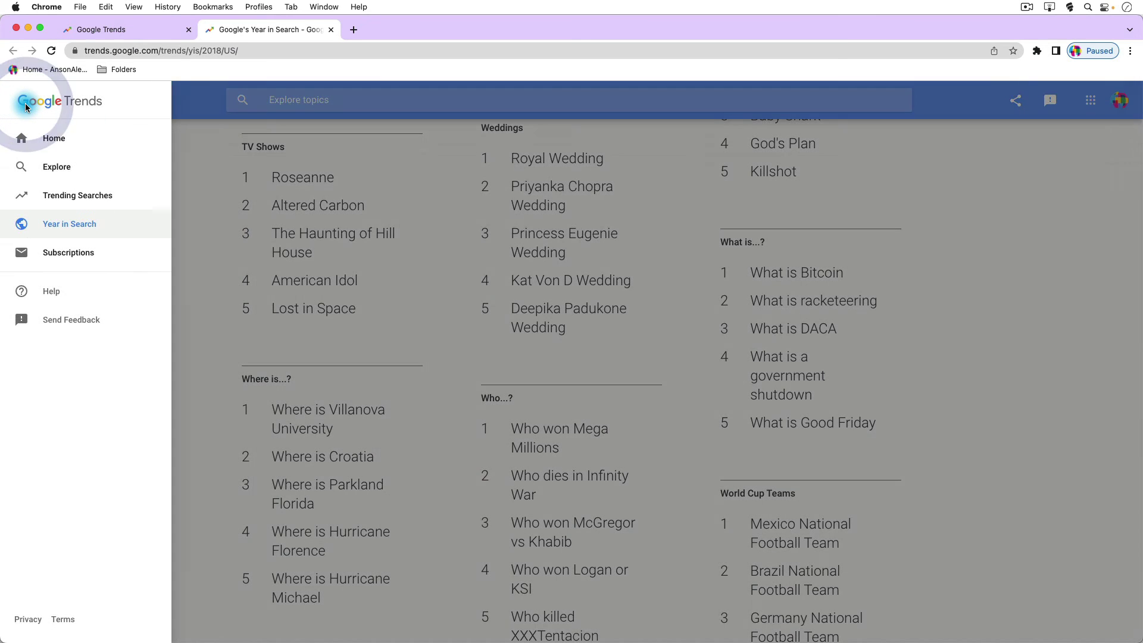
pyautogui.click(64, 141)
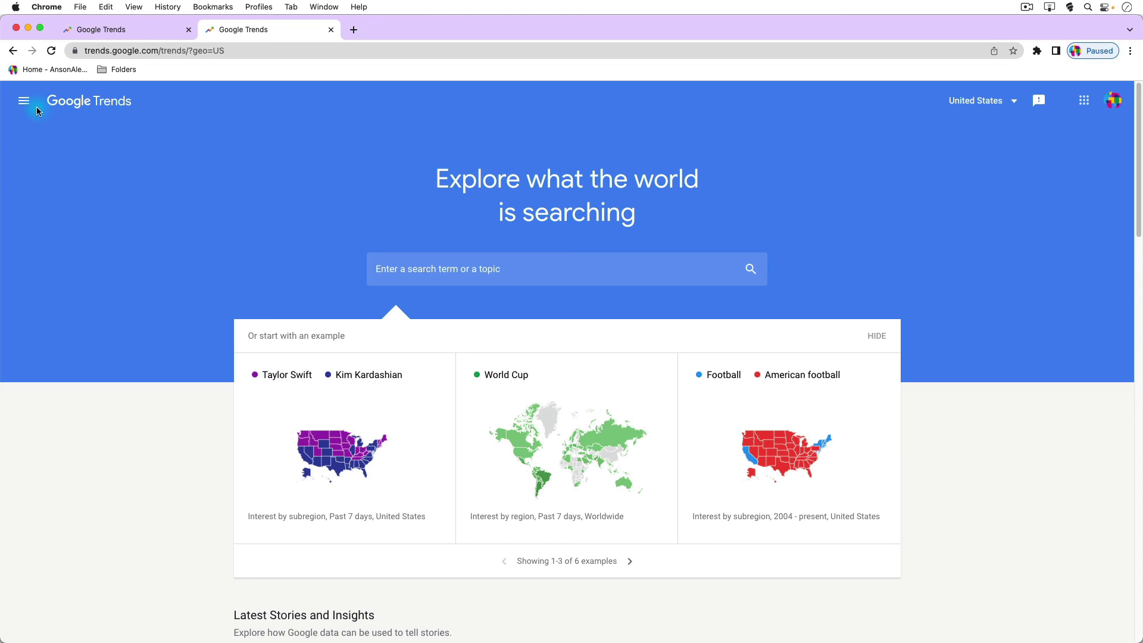
pyautogui.click(733, 270)
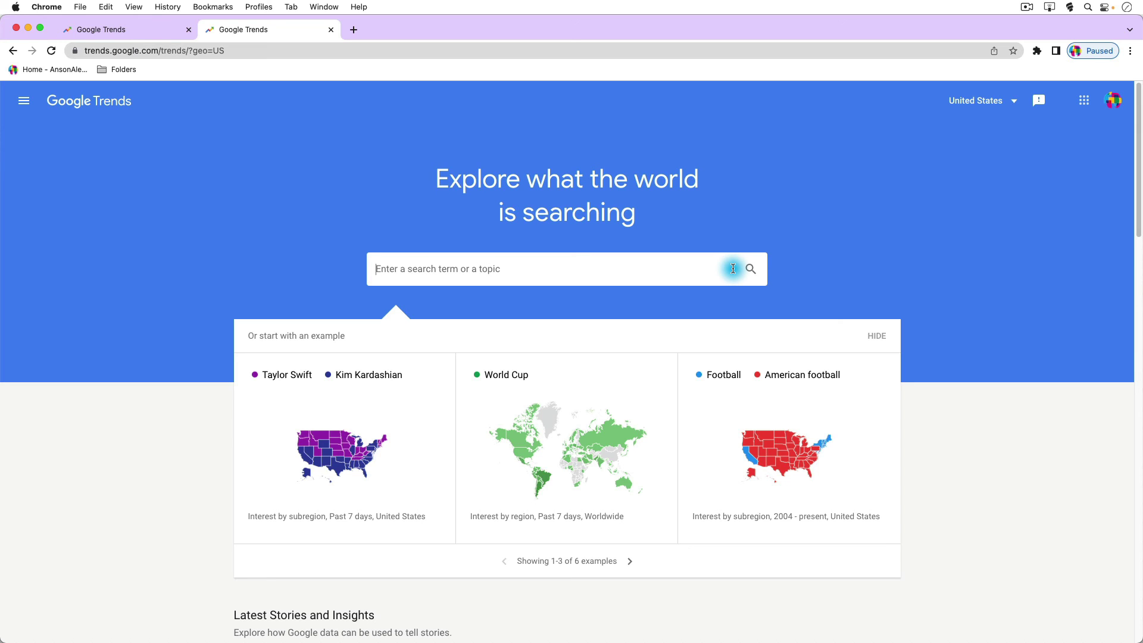
pyautogui.write('dinner recipes')
pyautogui.press('Return')
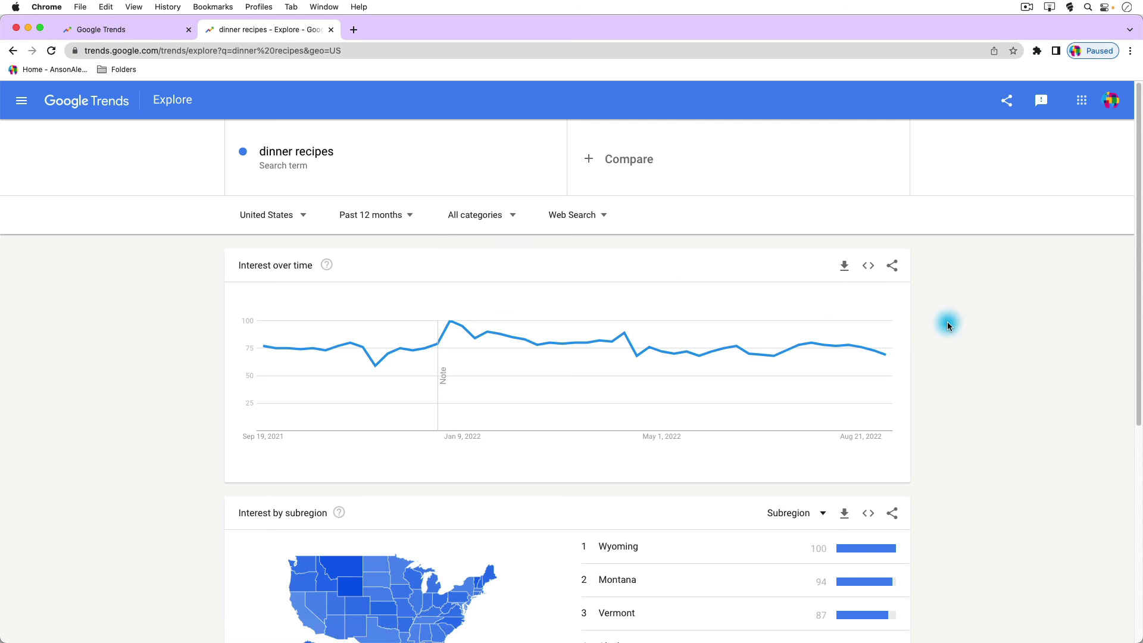
pyautogui.scroll(-3, 974, 329)
pyautogui.scroll(-2, 974, 329)
pyautogui.scroll(-1, 974, 329)
pyautogui.scroll(-1, 975, 332)
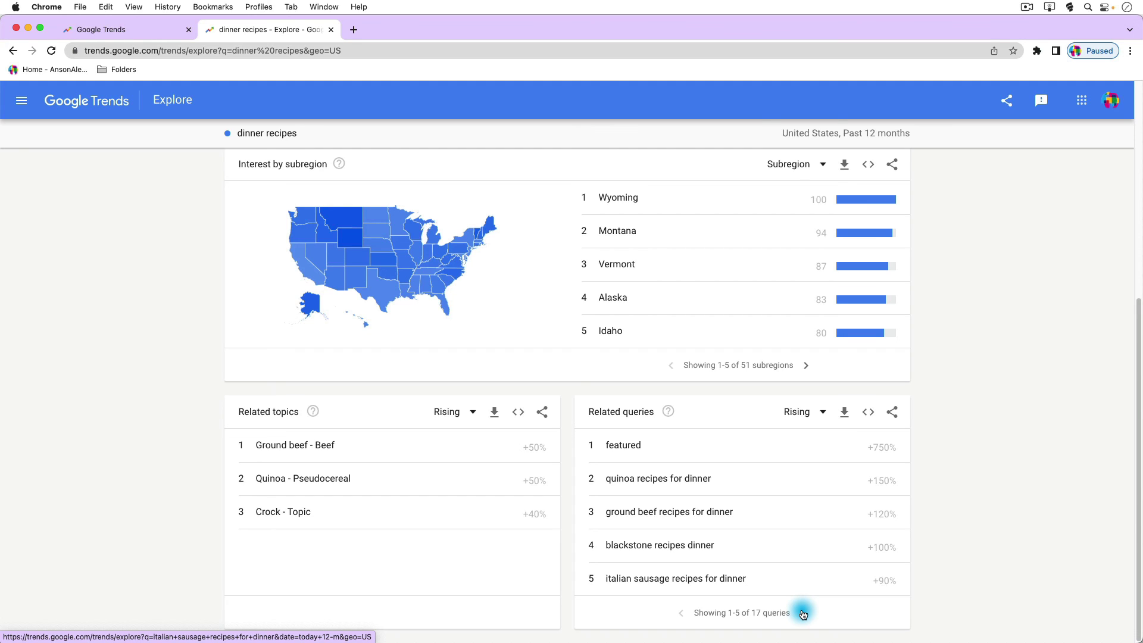
# Explore the related query 'quinoa recipes for dinner' and review its US interest and California subregion results
pyautogui.click(695, 488)
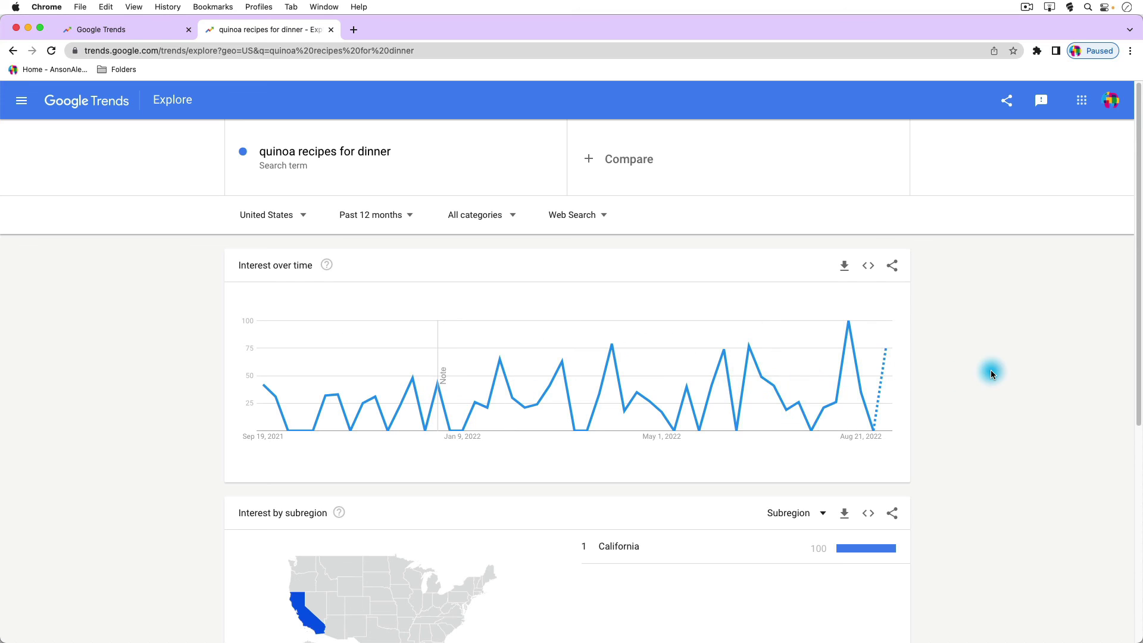
pyautogui.scroll(-5, 990, 375)
pyautogui.scroll(-3, 990, 381)
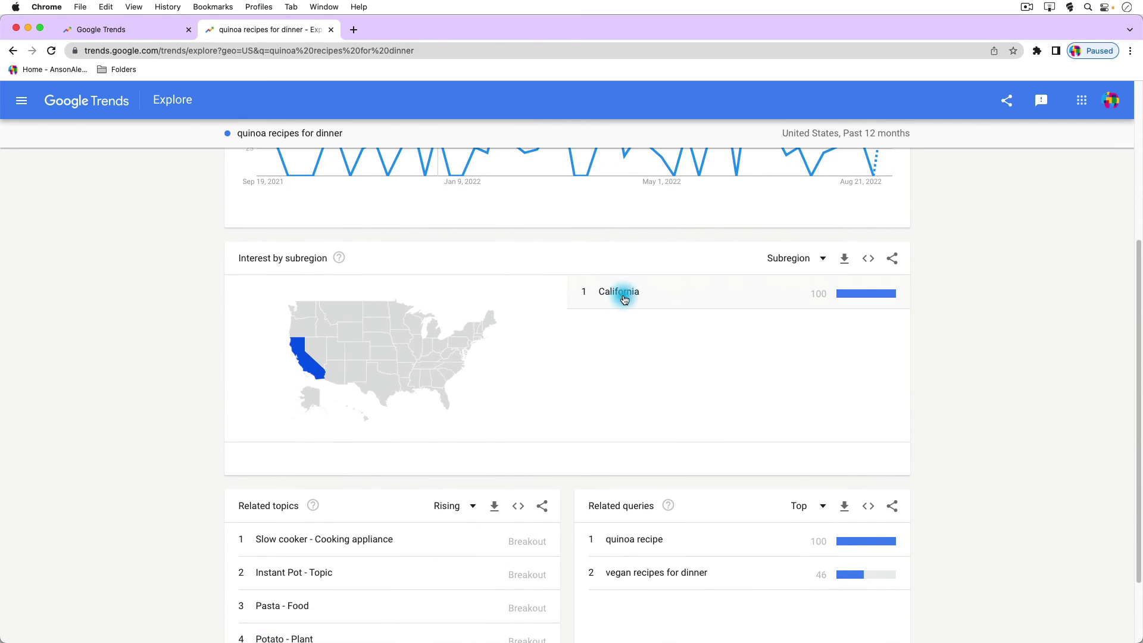
pyautogui.scroll(-3, 1039, 369)
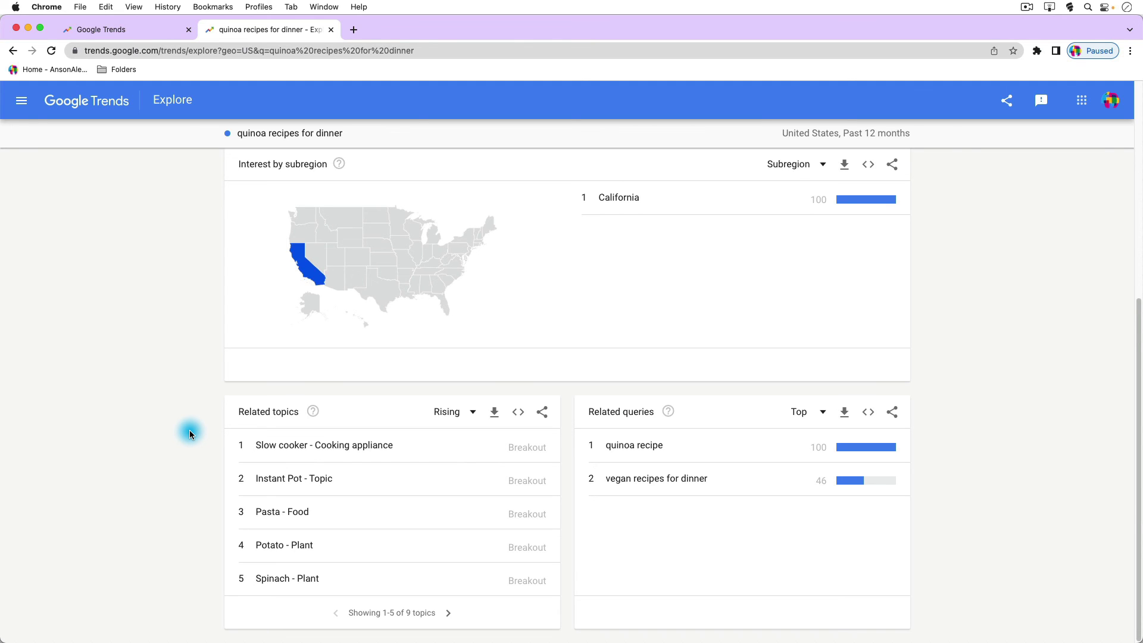
pyautogui.scroll(5, 189, 430)
pyautogui.scroll(3, 189, 430)
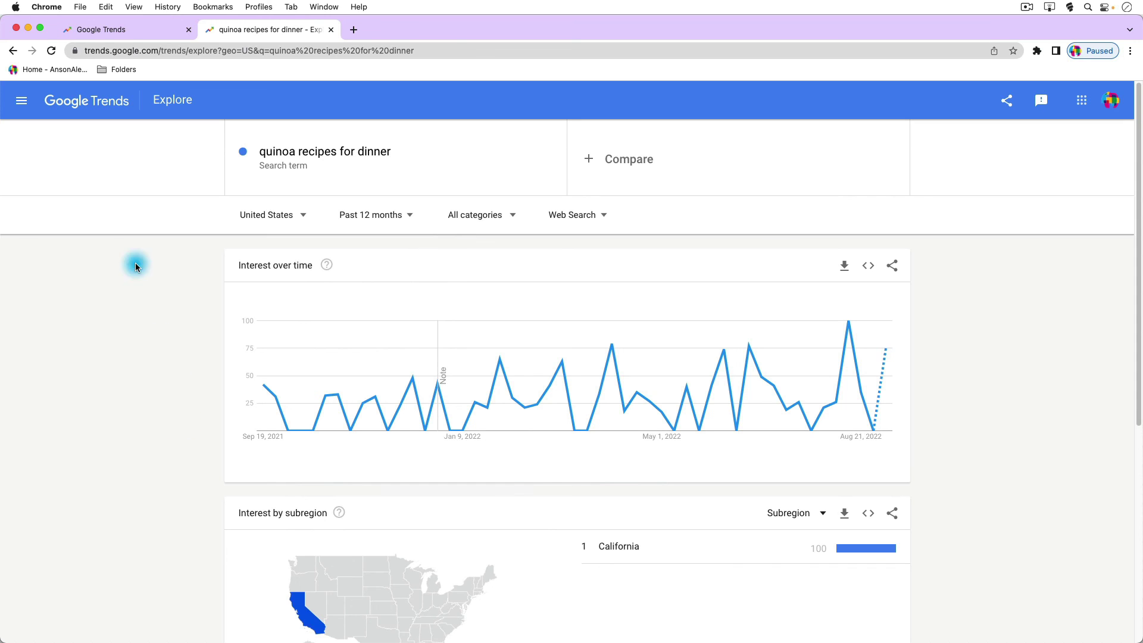
# Go back to the Google Trends home page with its example search comparisons via the navigation menu
pyautogui.click(34, 101)
pyautogui.click(62, 135)
pyautogui.click(990, 425)
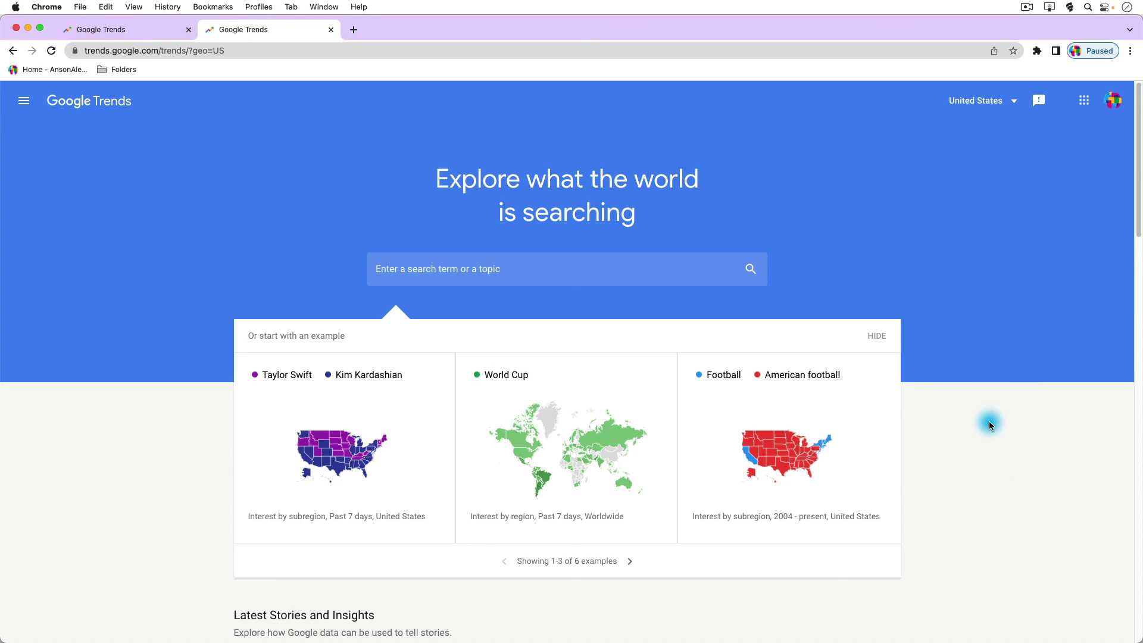